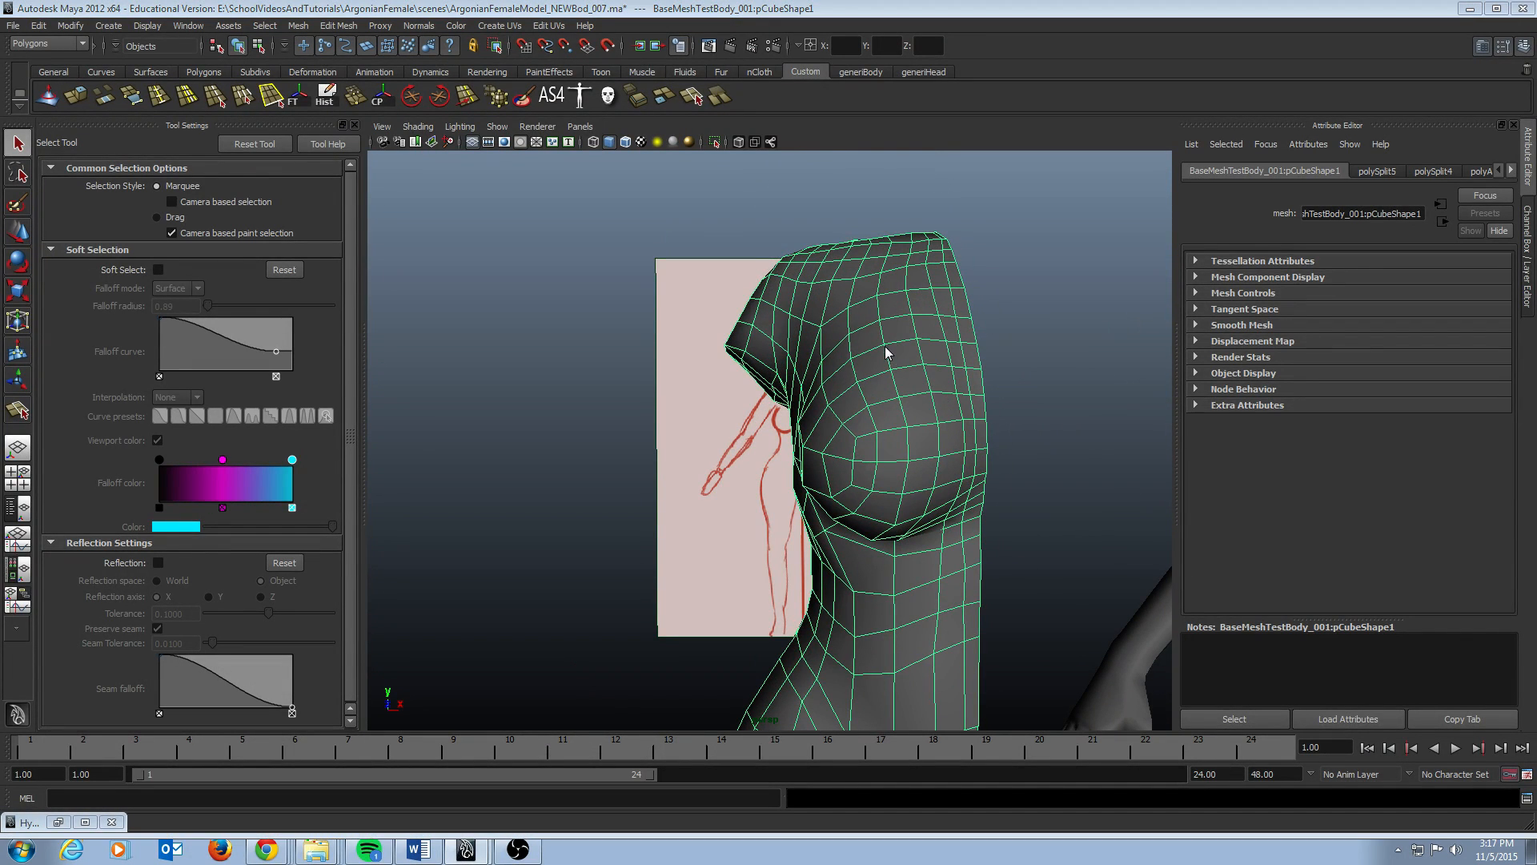
Step: Examine the half-body mesh's shoulder and torso against the arm sketch and the finished grey figure in the front view
key(space)
alt+middle_drag(960, 181, 950, 446)
alt+right_drag(950, 446, 649, 280)
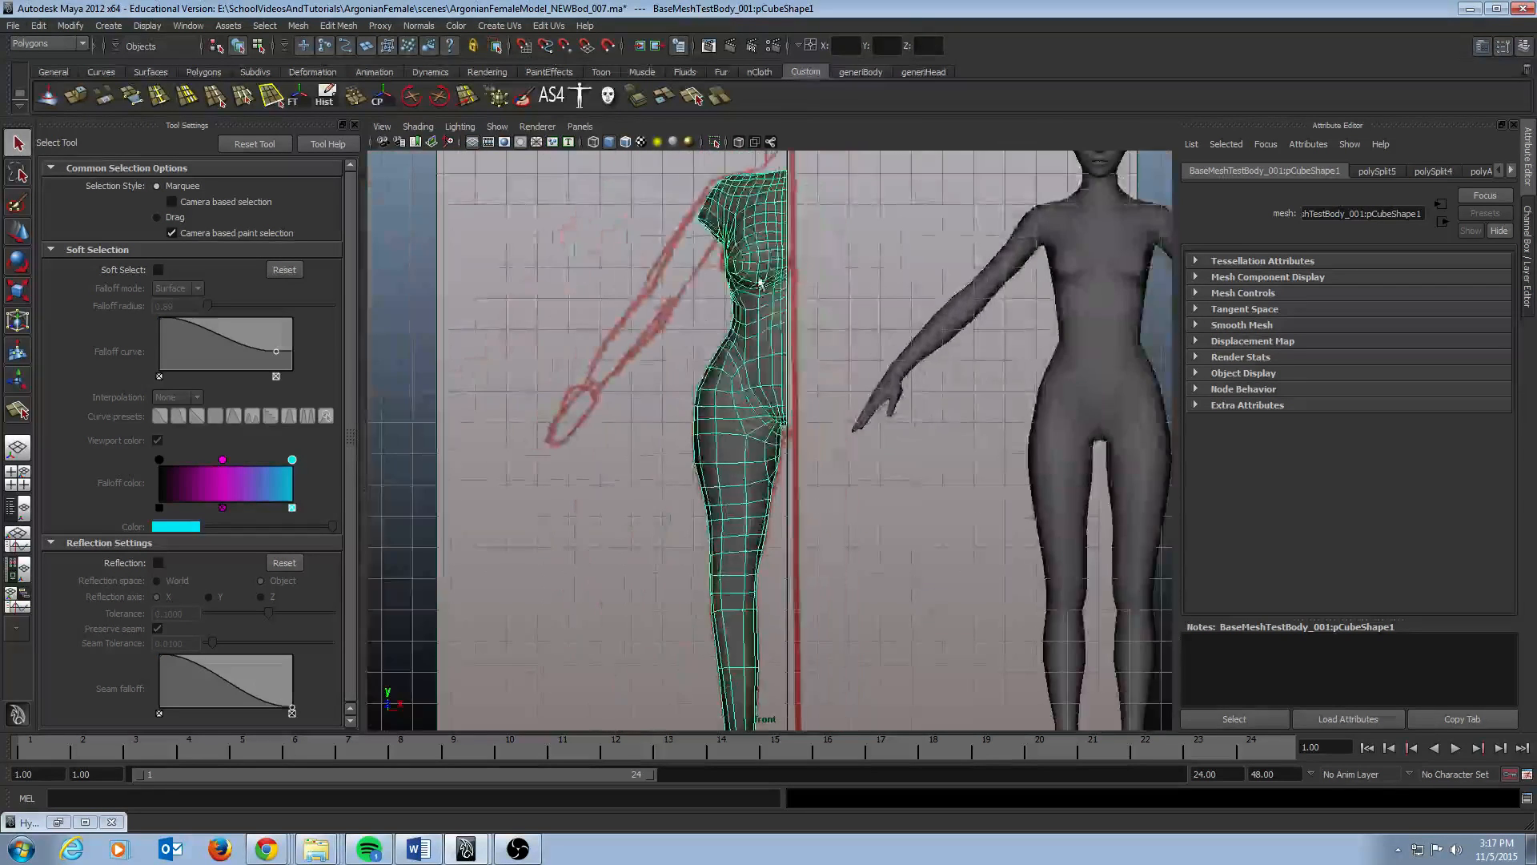
alt+middle_drag(647, 242, 624, 384)
alt+right_drag(624, 385, 730, 317)
alt+middle_drag(750, 309, 769, 343)
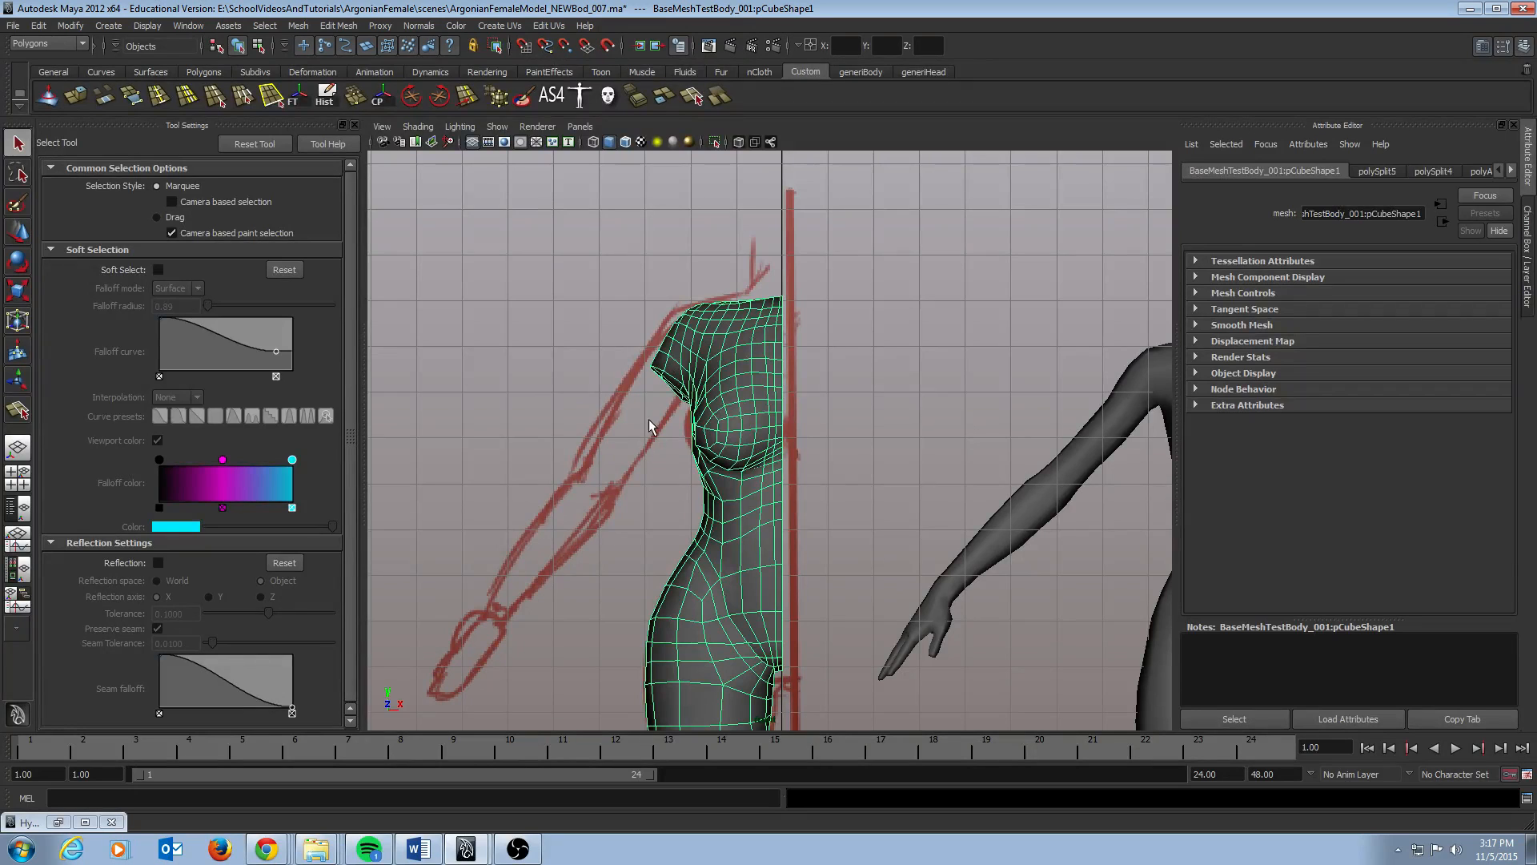
alt+middle_drag(885, 336, 781, 351)
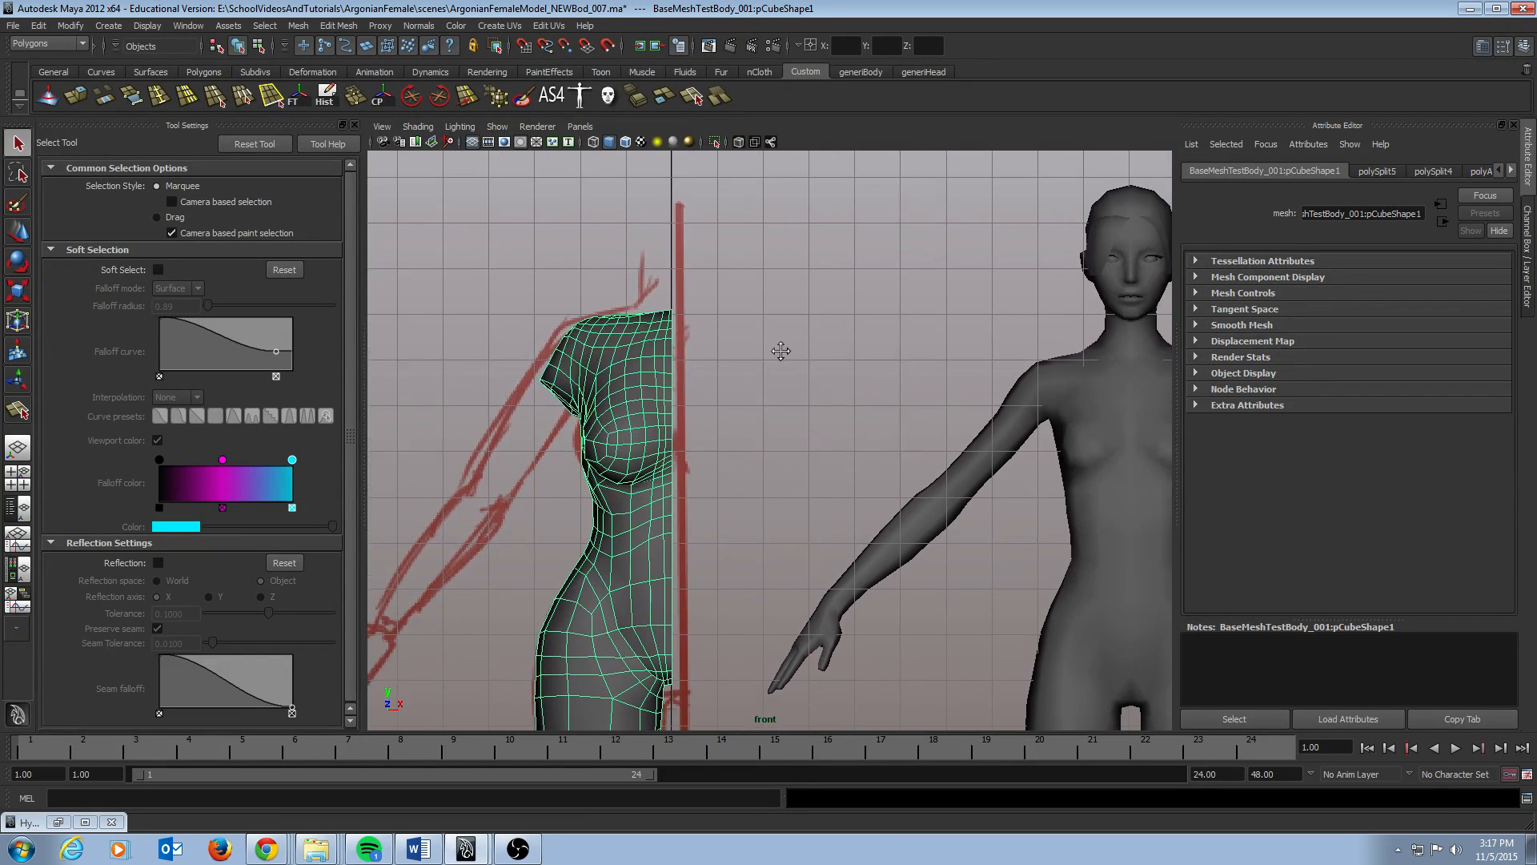
alt+middle_drag(1031, 413, 904, 399)
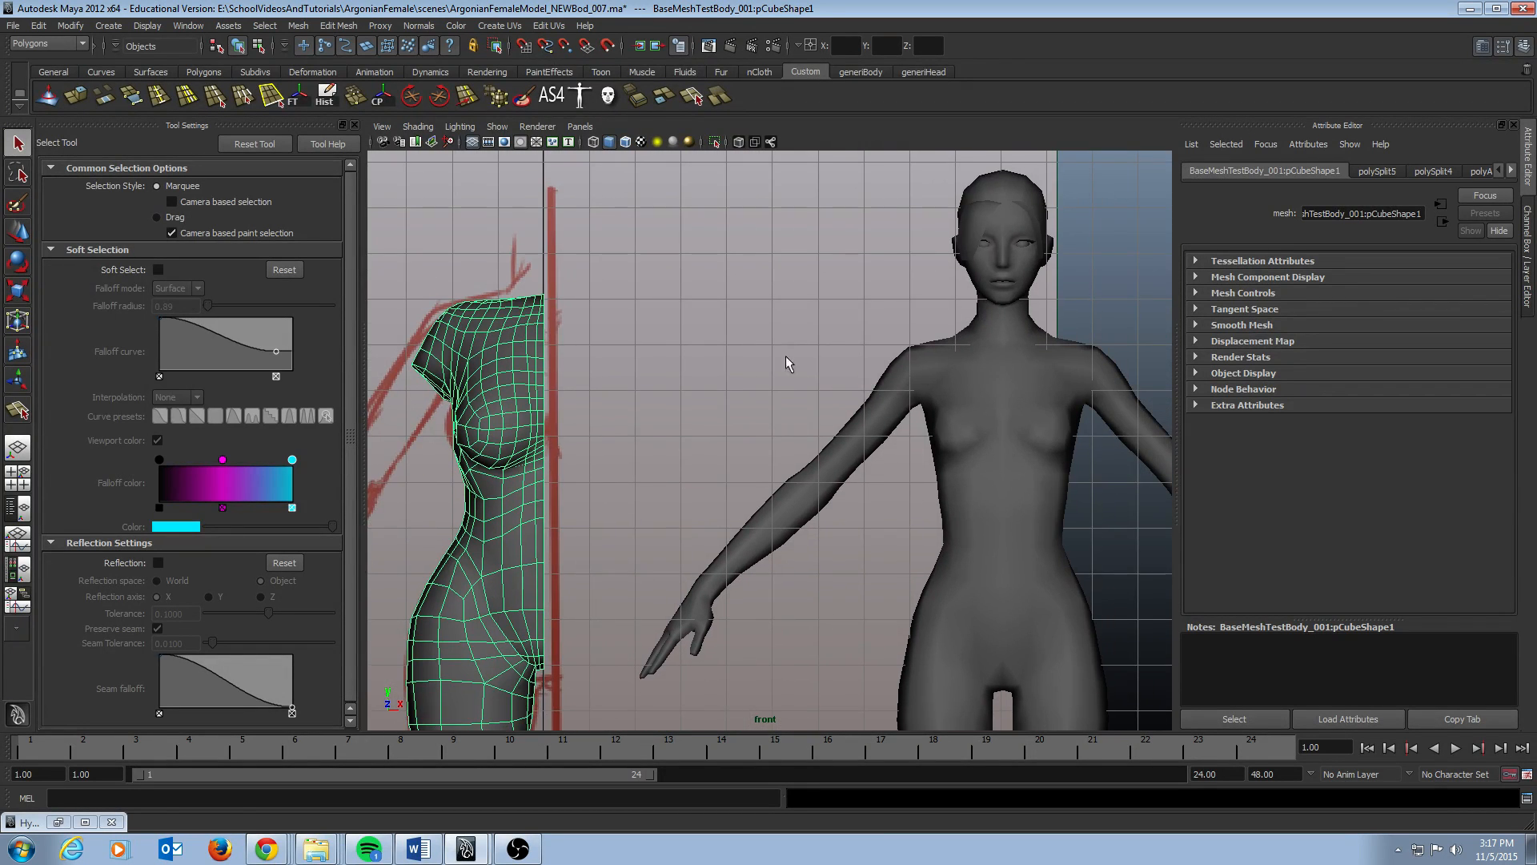
alt+middle_drag(785, 356, 906, 353)
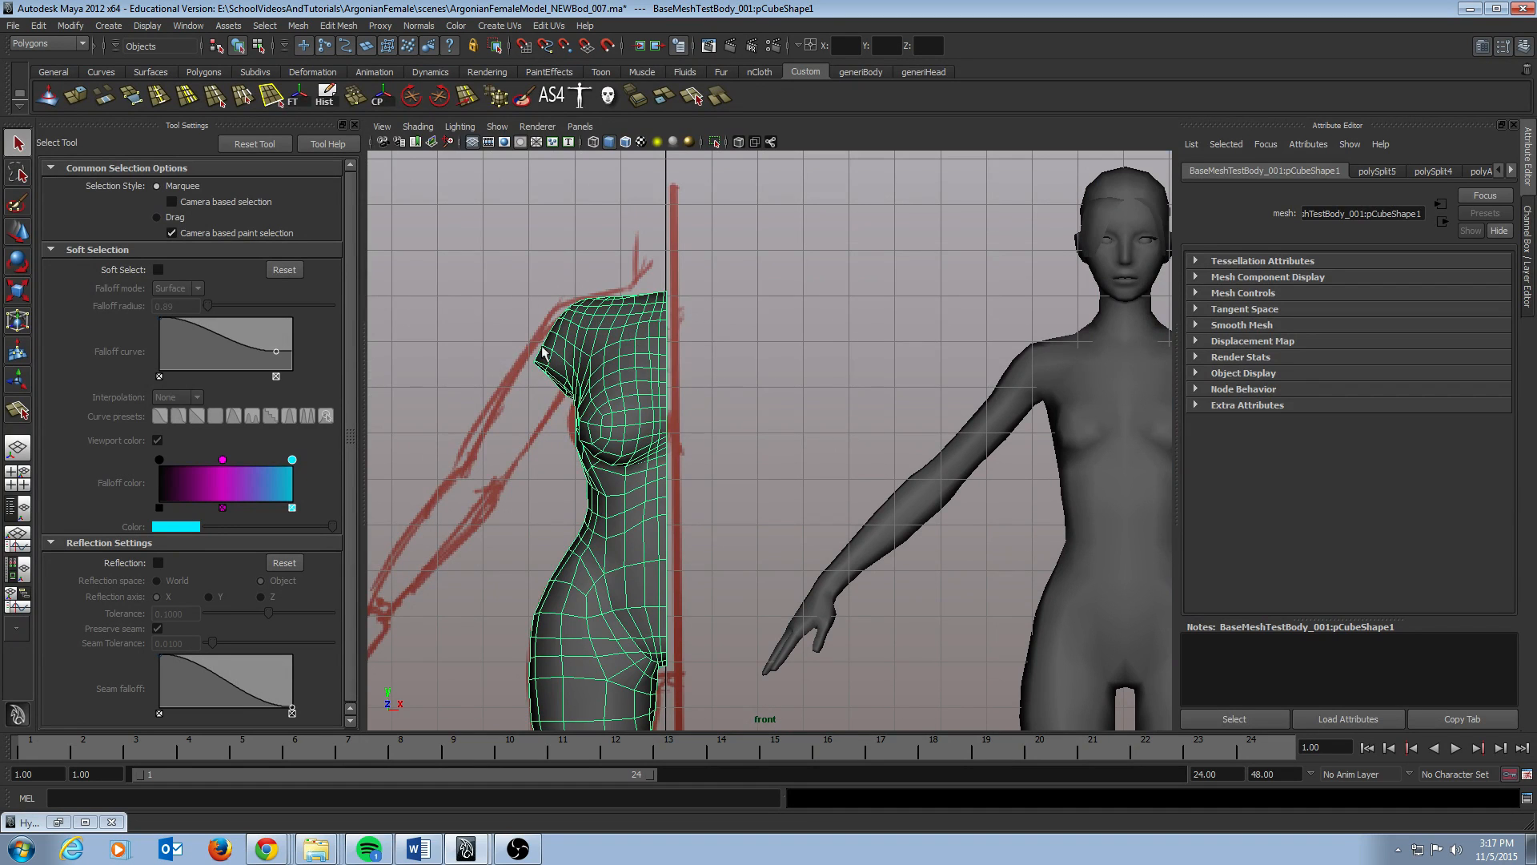
alt+middle_drag(600, 347, 690, 312)
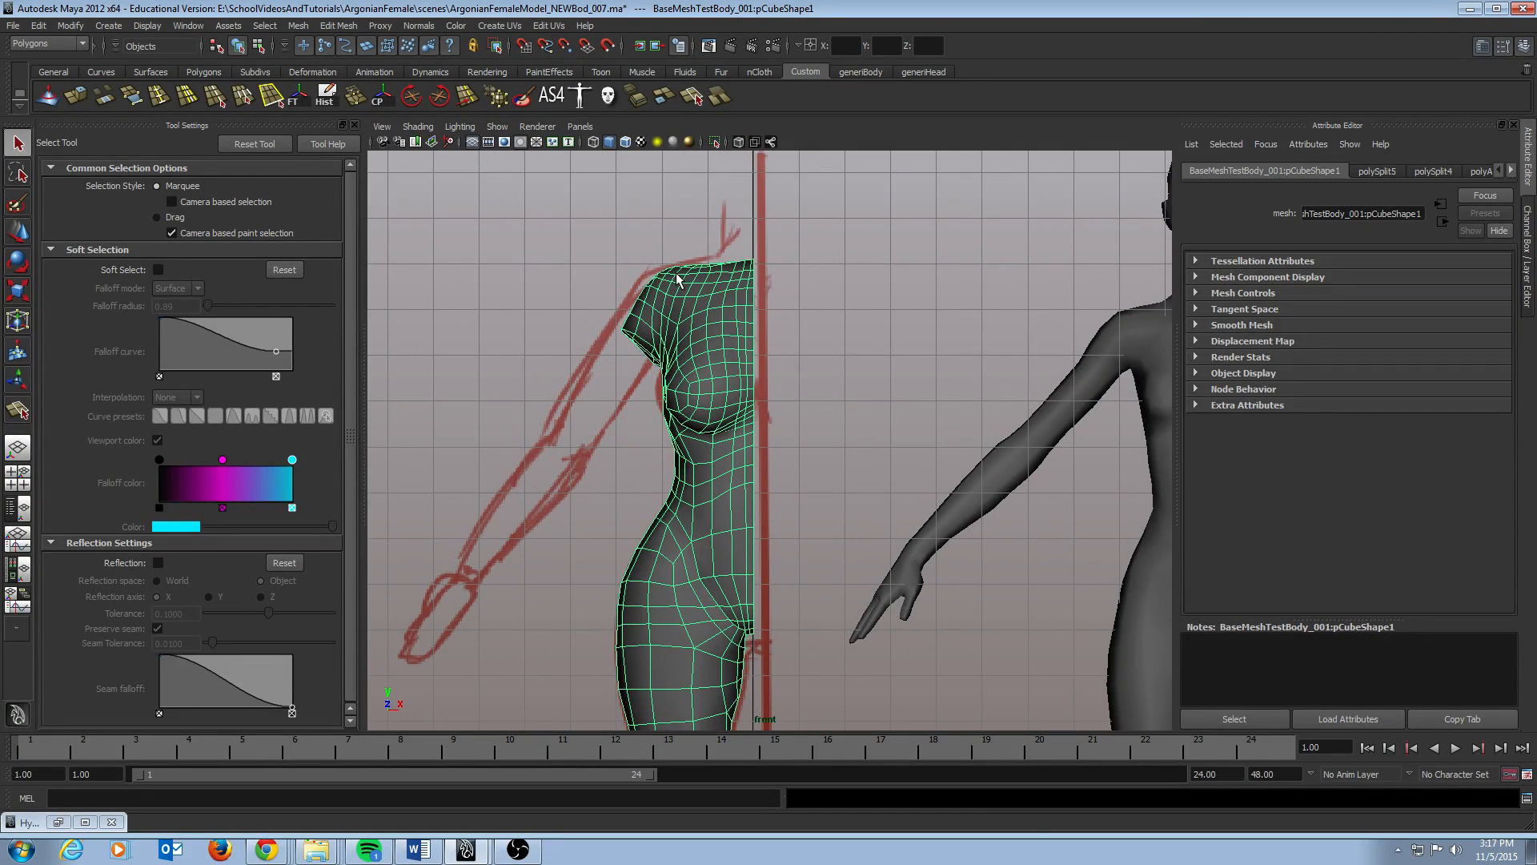
Step: Select the faces capping the end of the short shoulder stub where the arm begins
drag(619, 247, 660, 358)
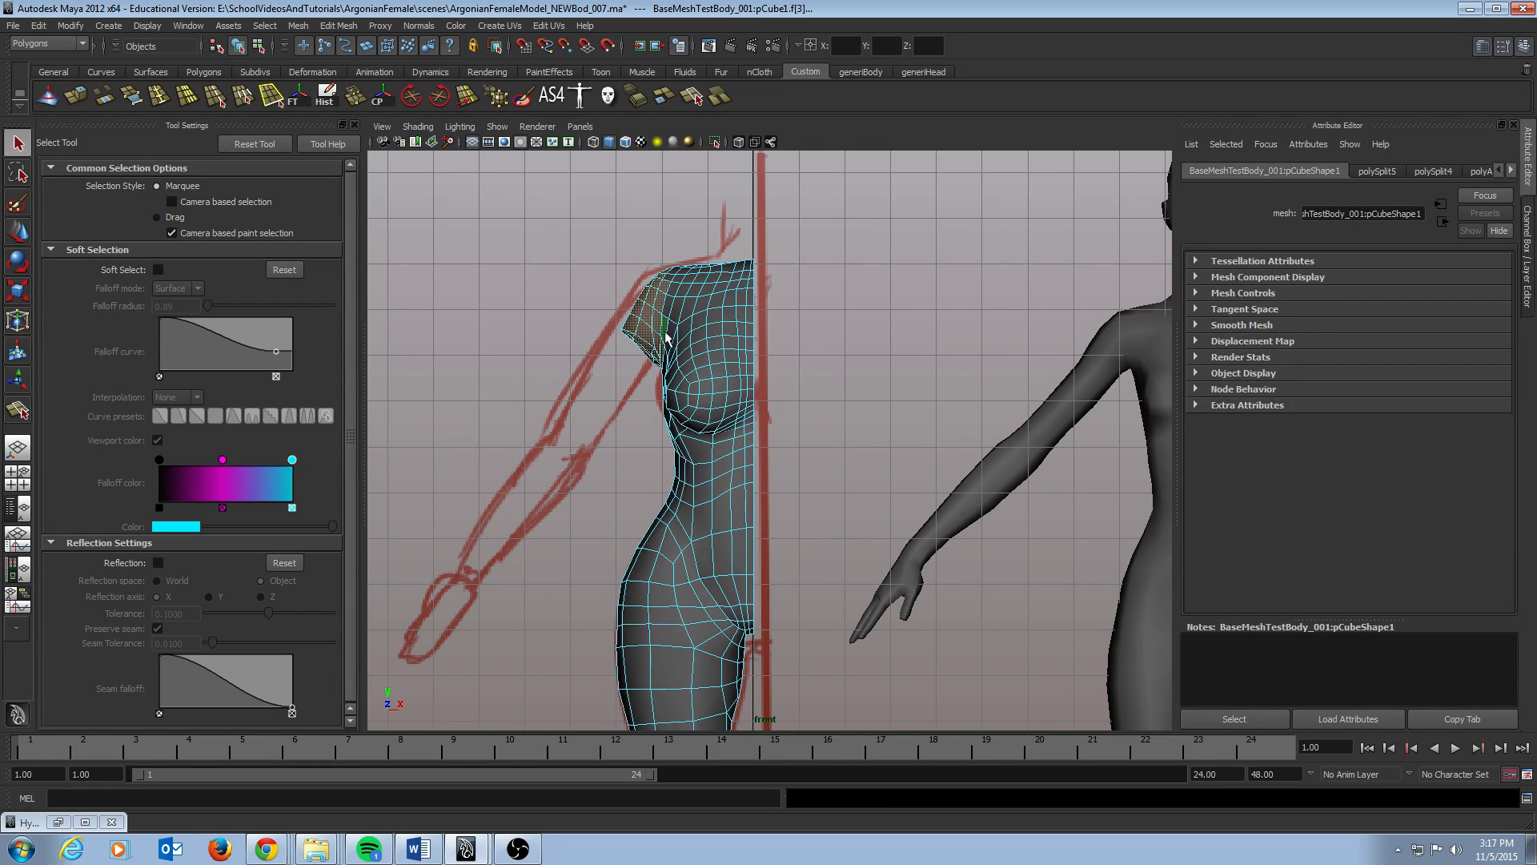
shift+drag(667, 280, 677, 301)
key(space)
drag(625, 318, 791, 344)
click(792, 346)
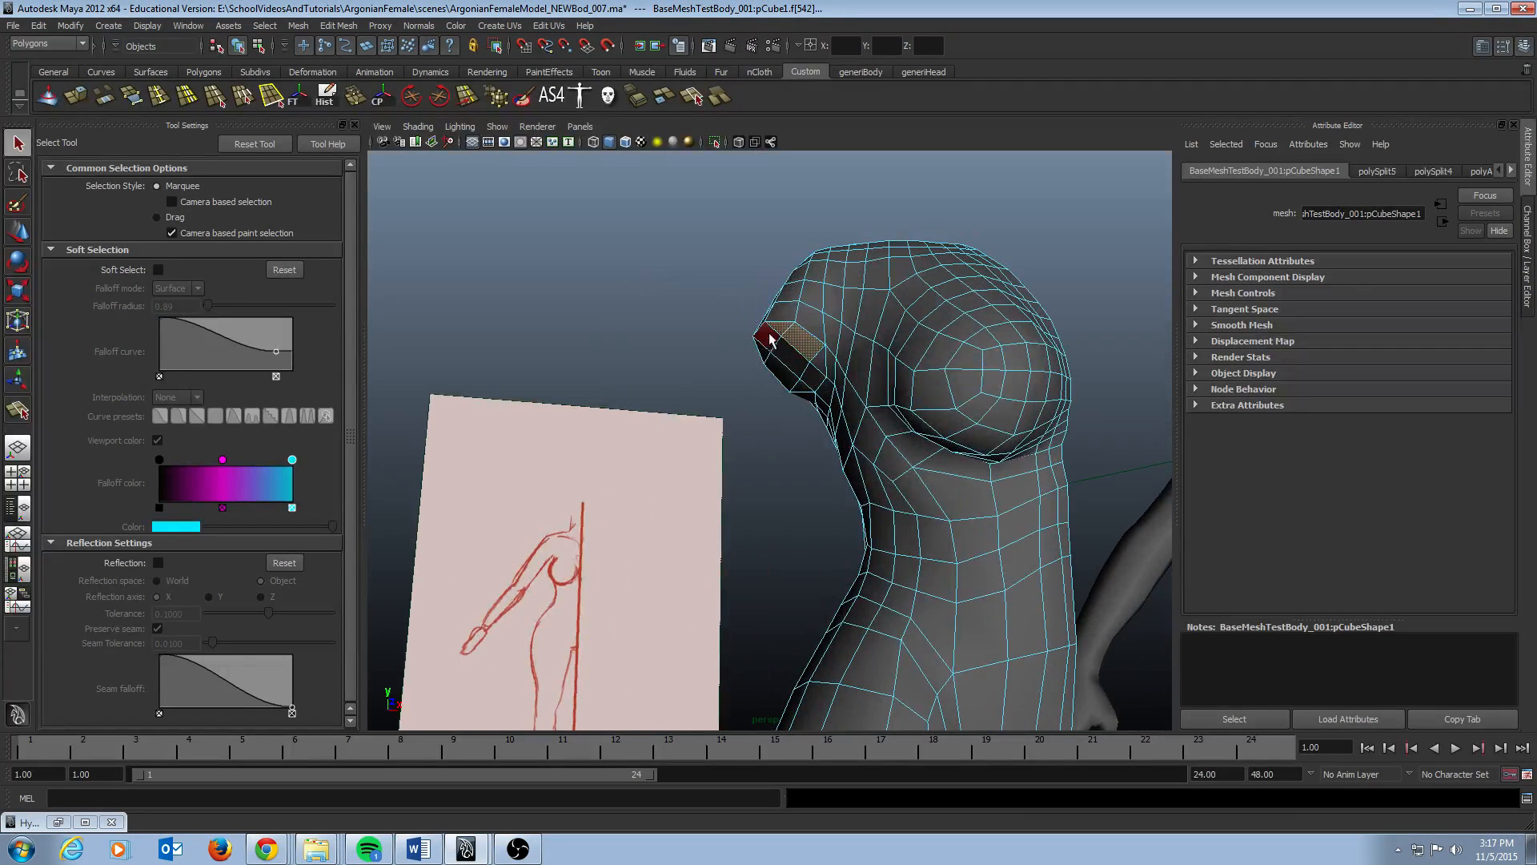
shift+click(761, 353)
shift+click(776, 370)
shift+click(785, 362)
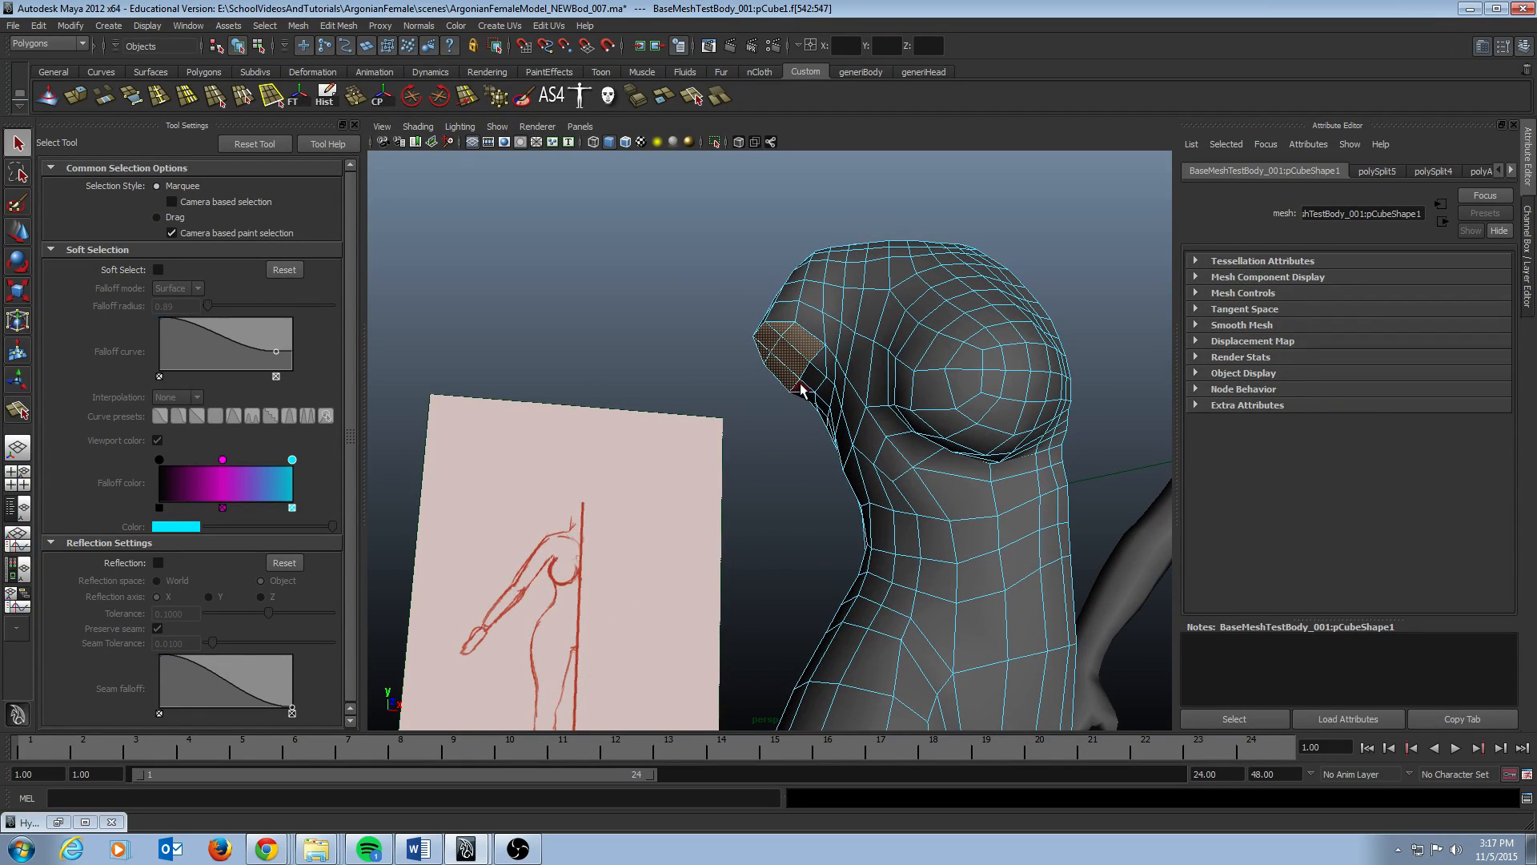
shift+click(802, 388)
shift+click(812, 376)
shift+click(819, 364)
Step: Extrude the selected shoulder faces along the sketched arm down to the wrist and scale the end to wrist width
alt+drag(835, 364, 658, 322)
key(space)
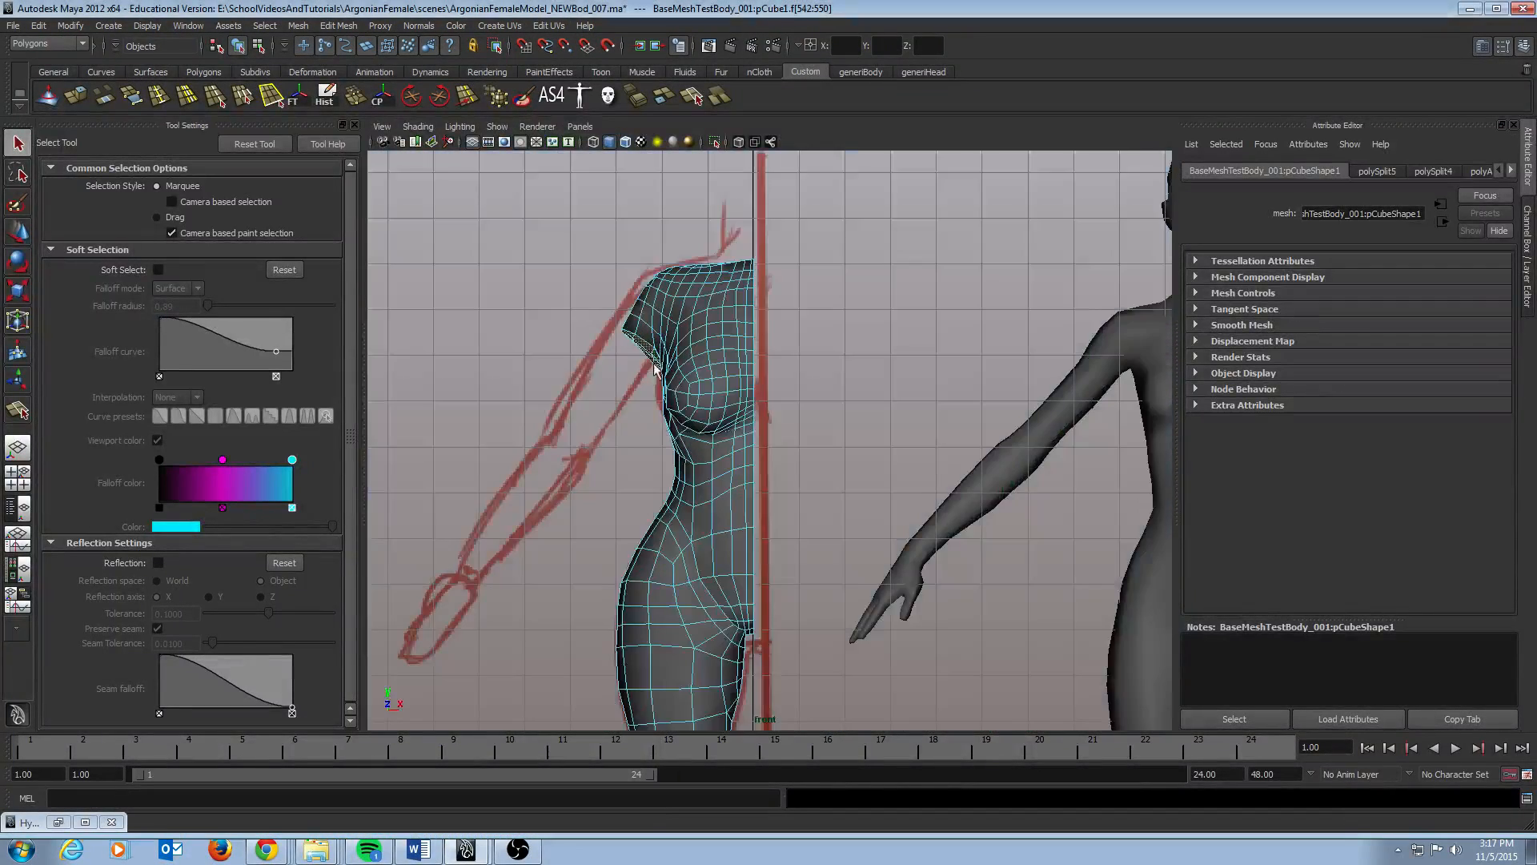
alt+middle_drag(655, 365, 677, 340)
click(74, 97)
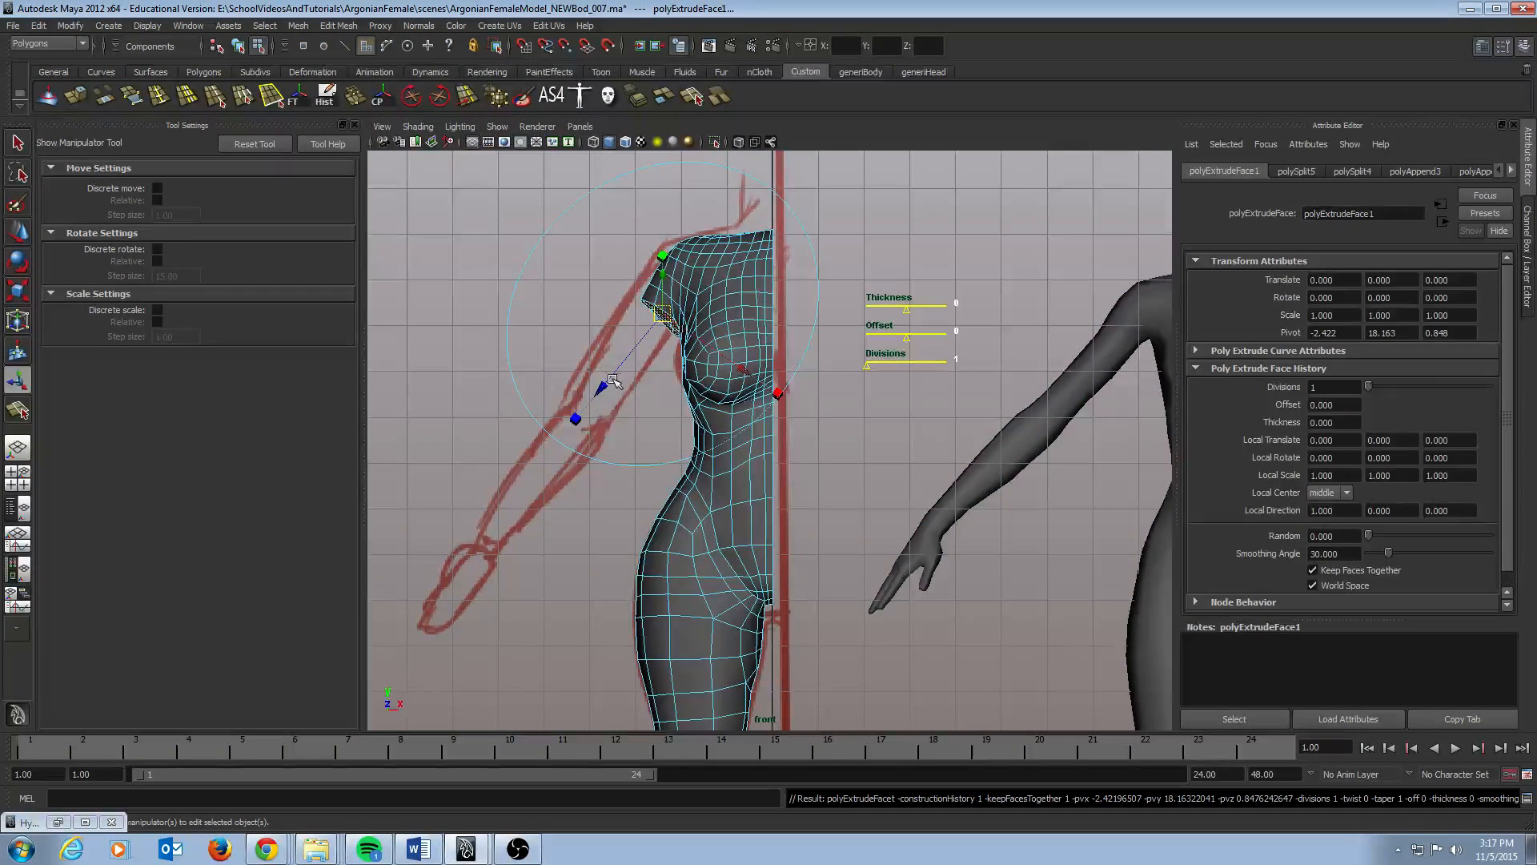
drag(663, 314, 504, 559)
drag(616, 640, 611, 639)
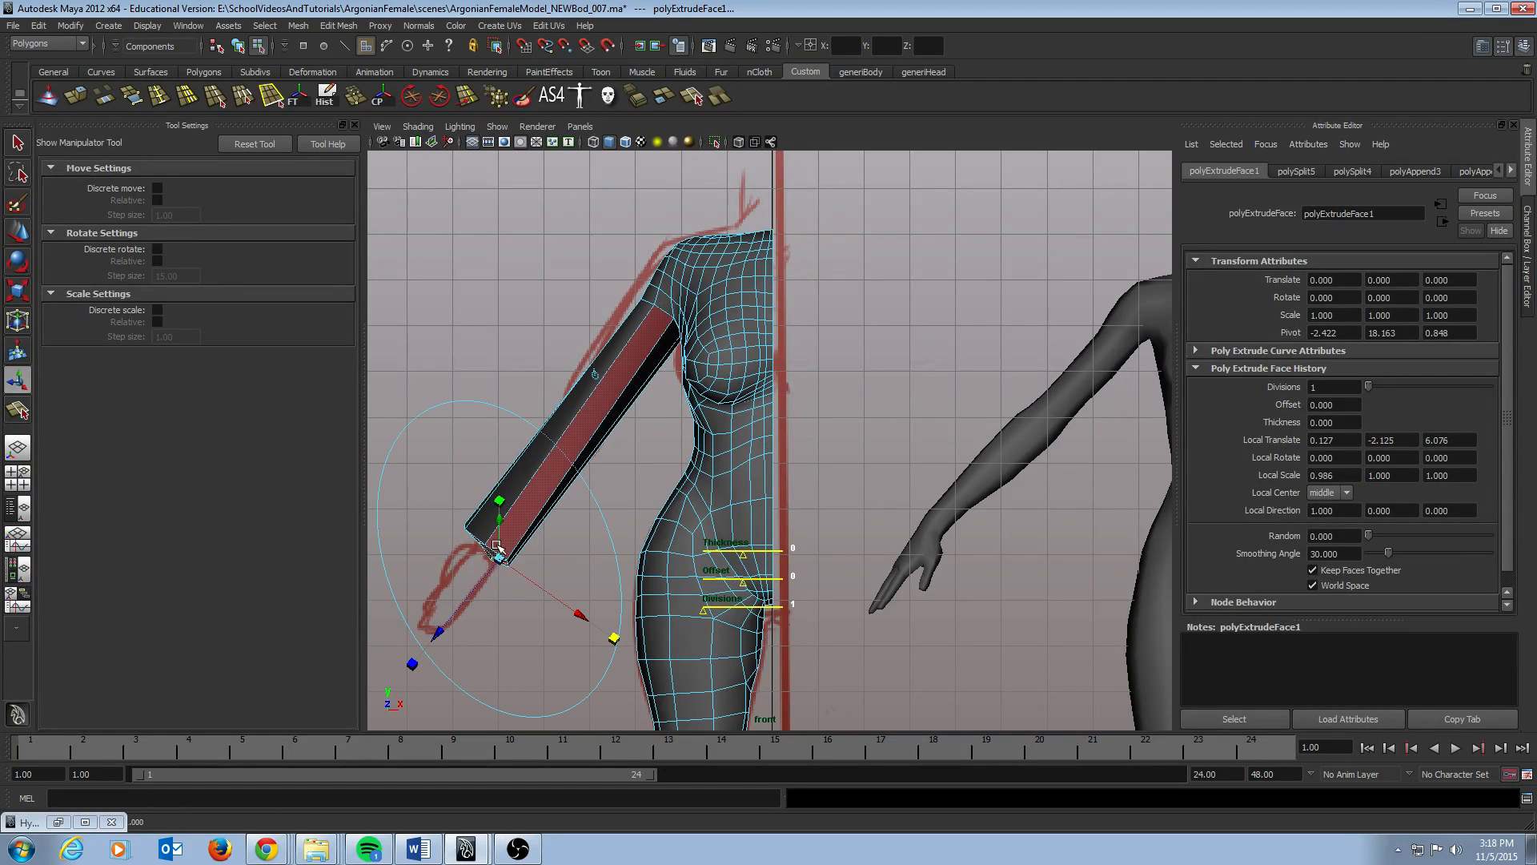
mouse_move(499, 558)
mouse_down()
mouse_move(446, 569)
mouse_move(472, 565)
mouse_up()
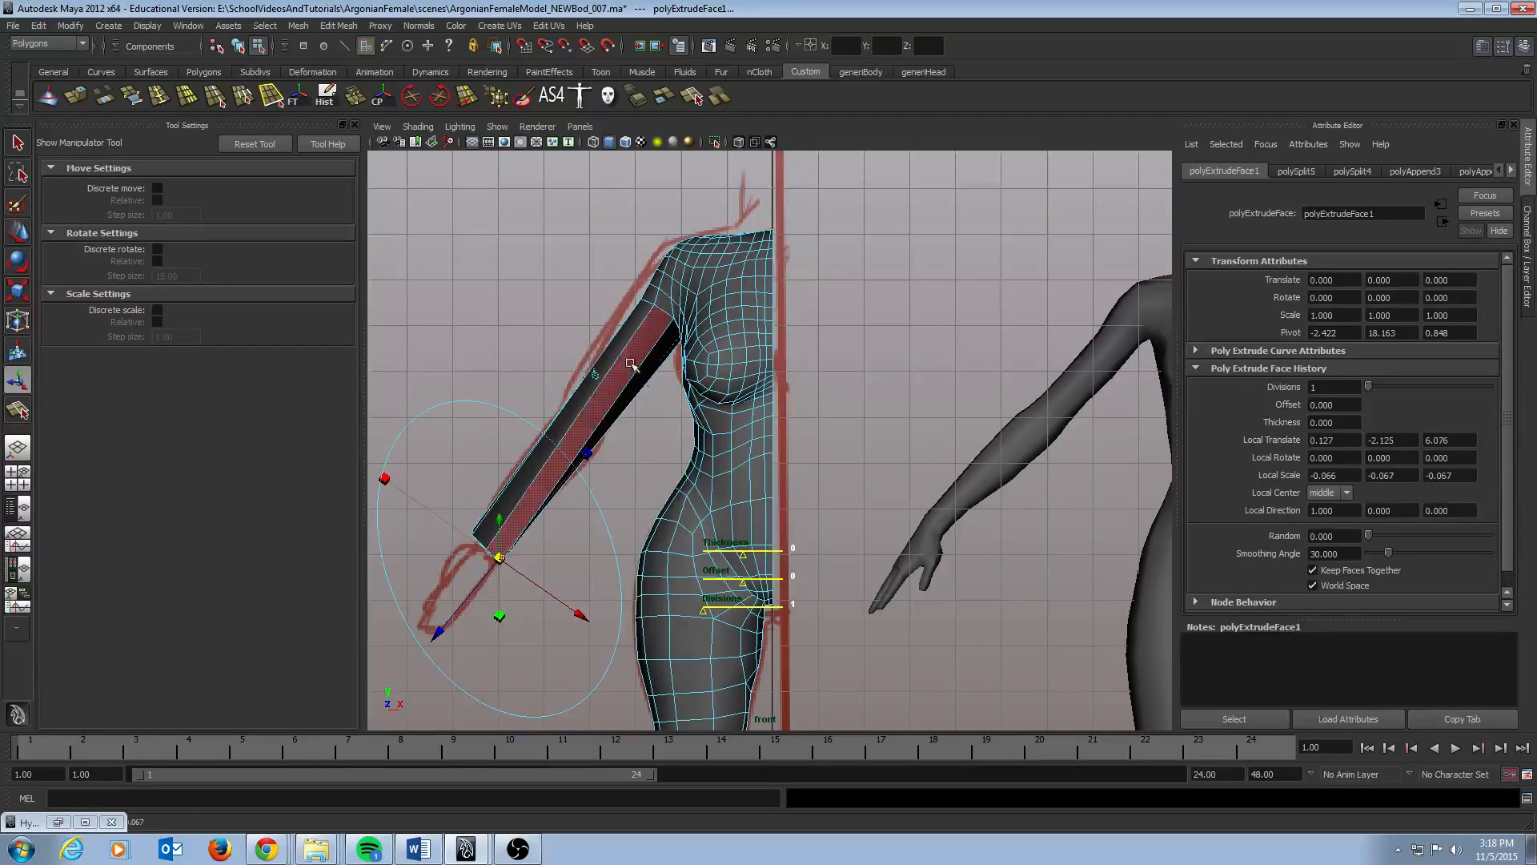
key(q)
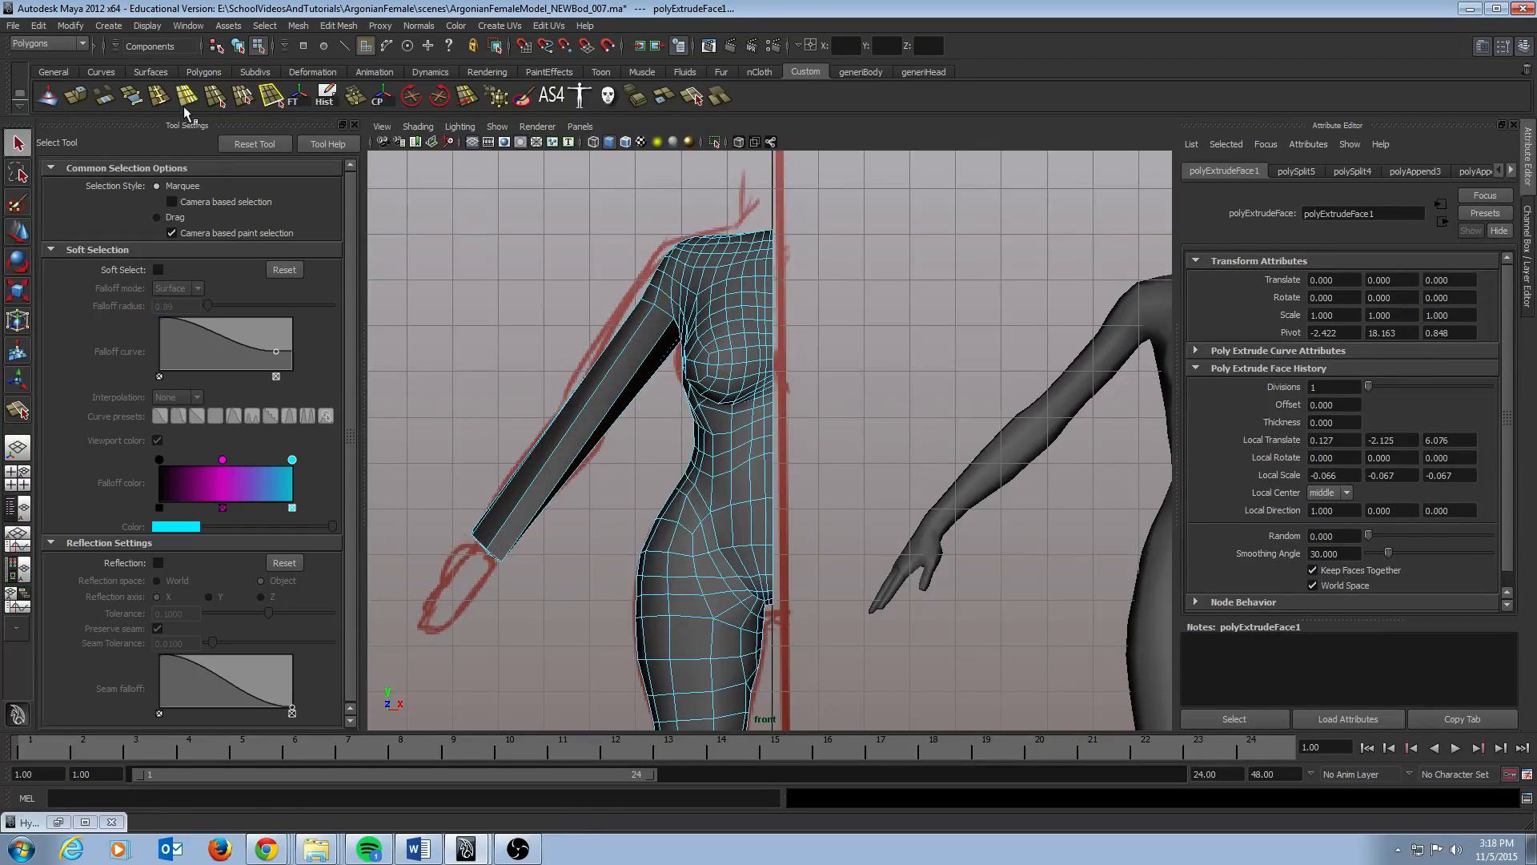
Step: Insert three edge loops across the extruded arm, at the elbow, mid upper arm and upper forearm
click(163, 103)
drag(582, 432, 582, 418)
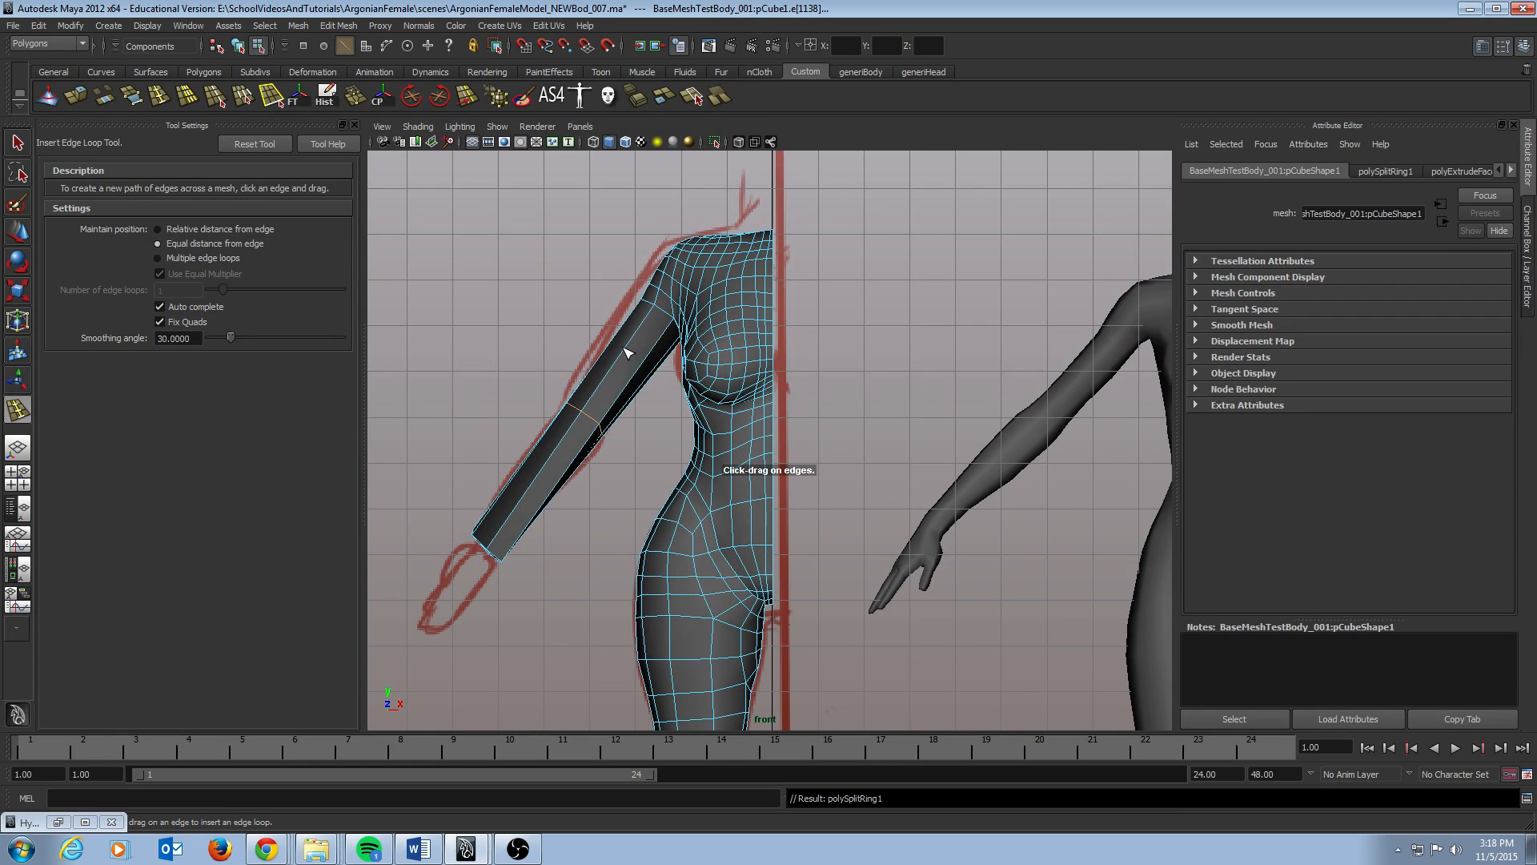
drag(626, 353, 625, 357)
drag(541, 475, 551, 468)
key(q)
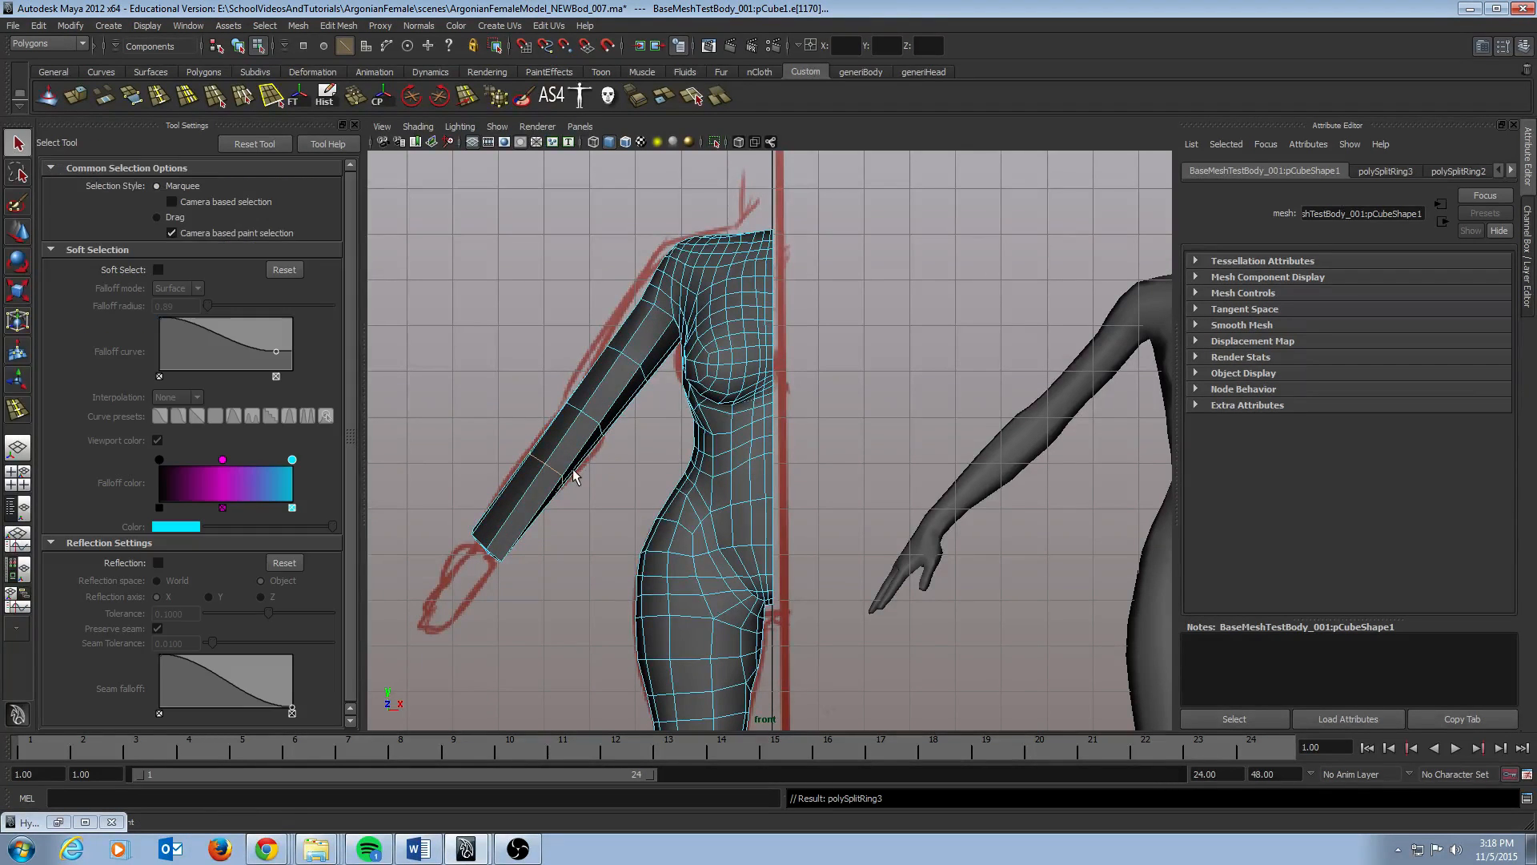
Step: Move the underside vertices of the upper-arm and forearm loops to follow the sketched arm outline
key(F9)
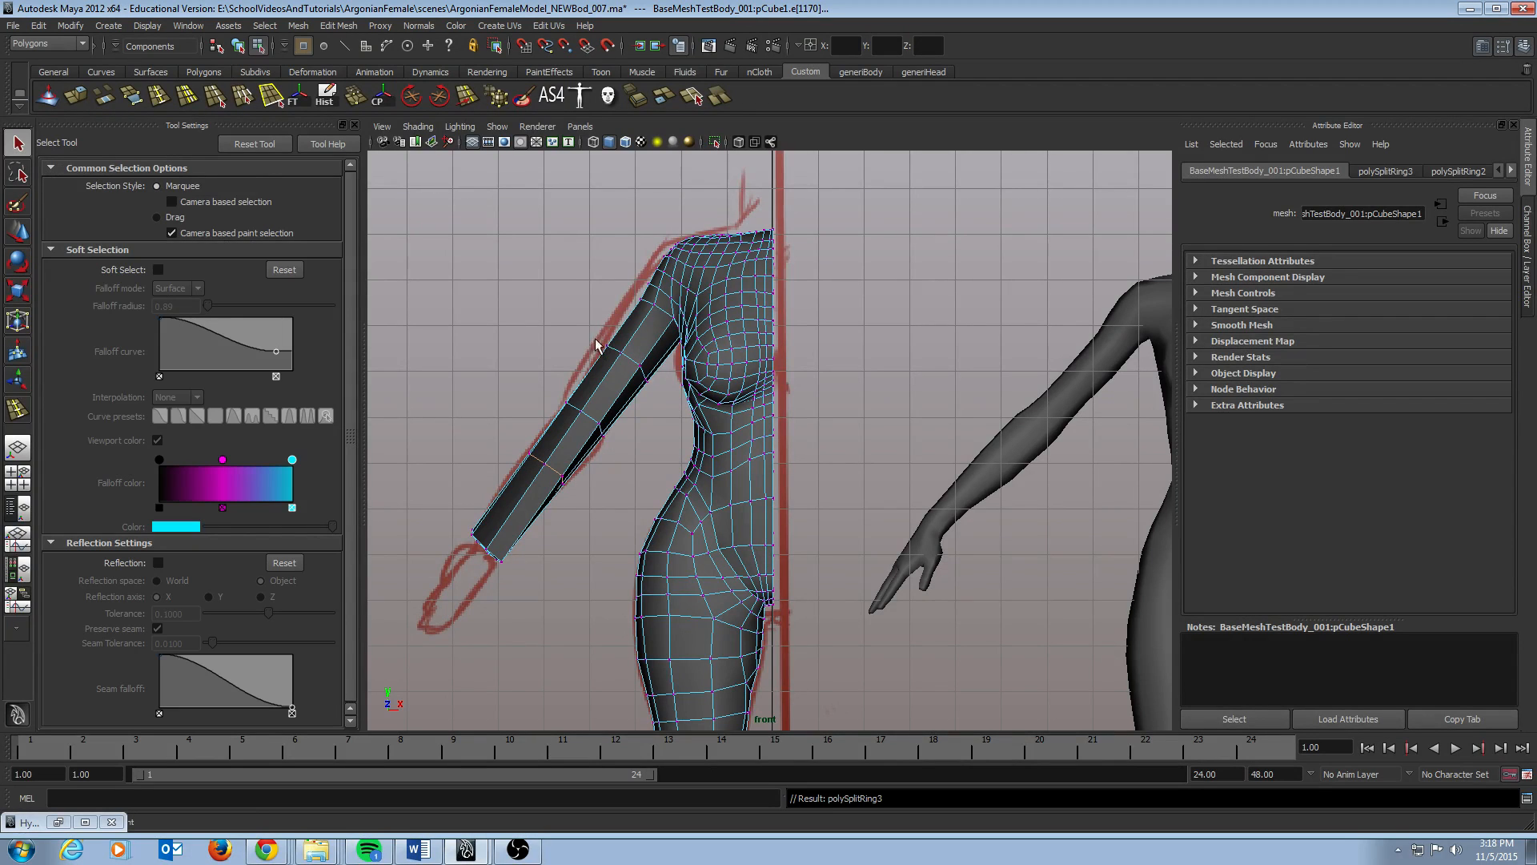
drag(598, 340, 654, 383)
key(w)
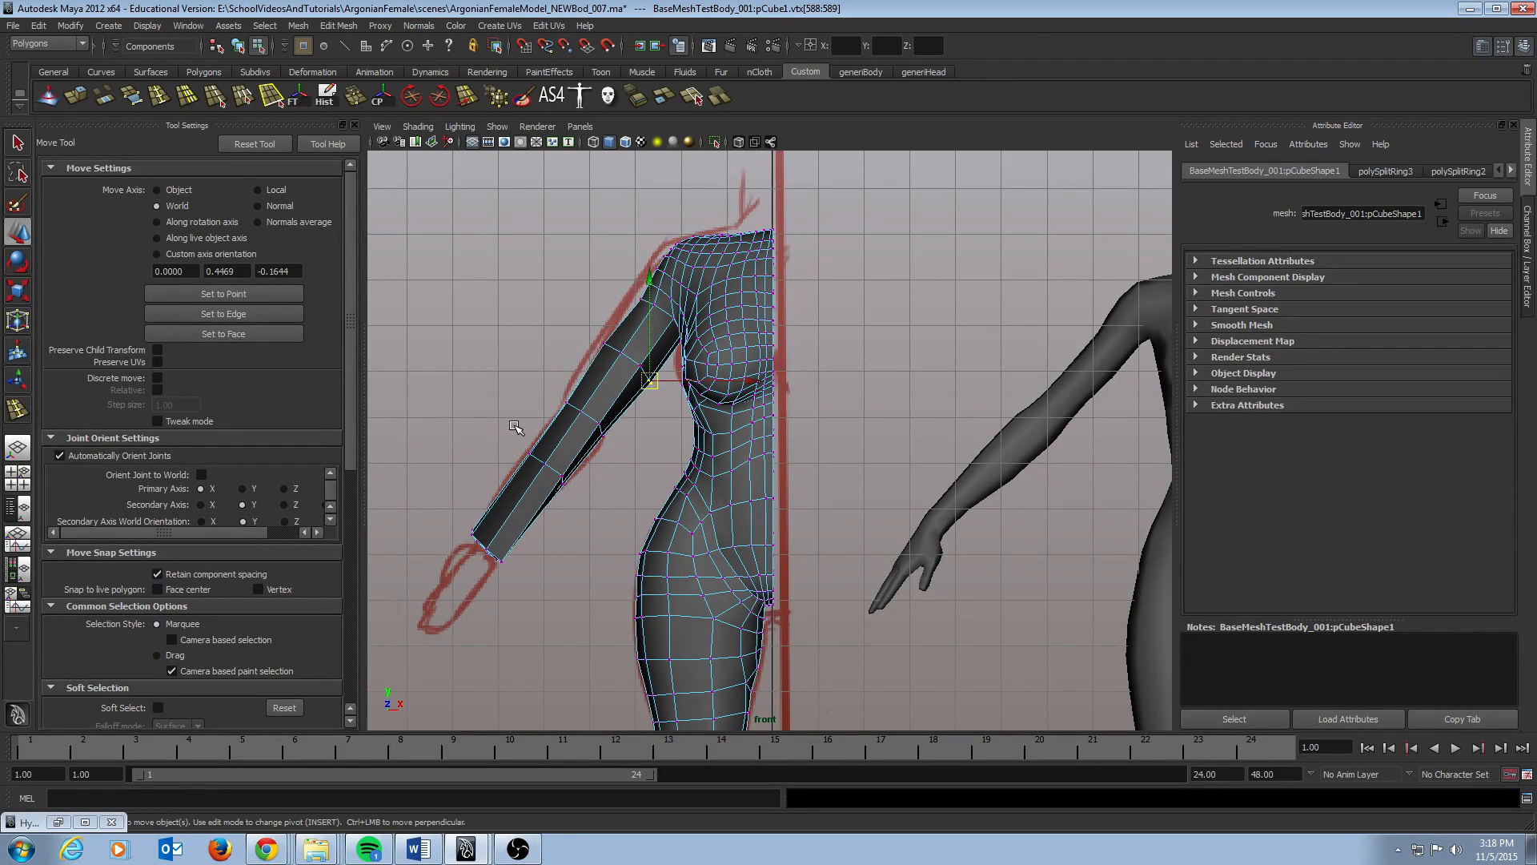
drag(533, 457, 566, 483)
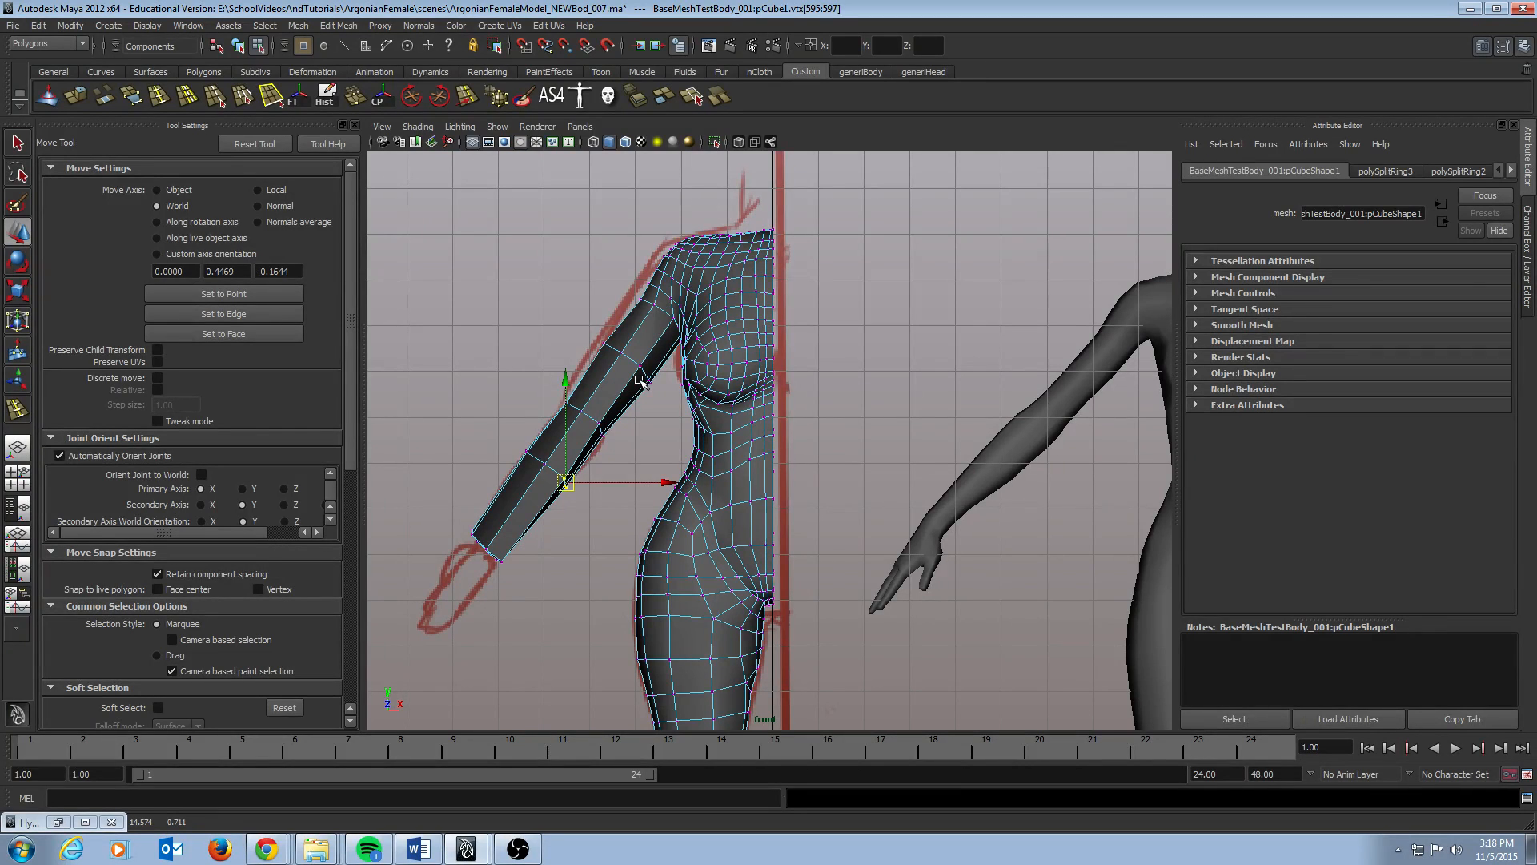
click(675, 391)
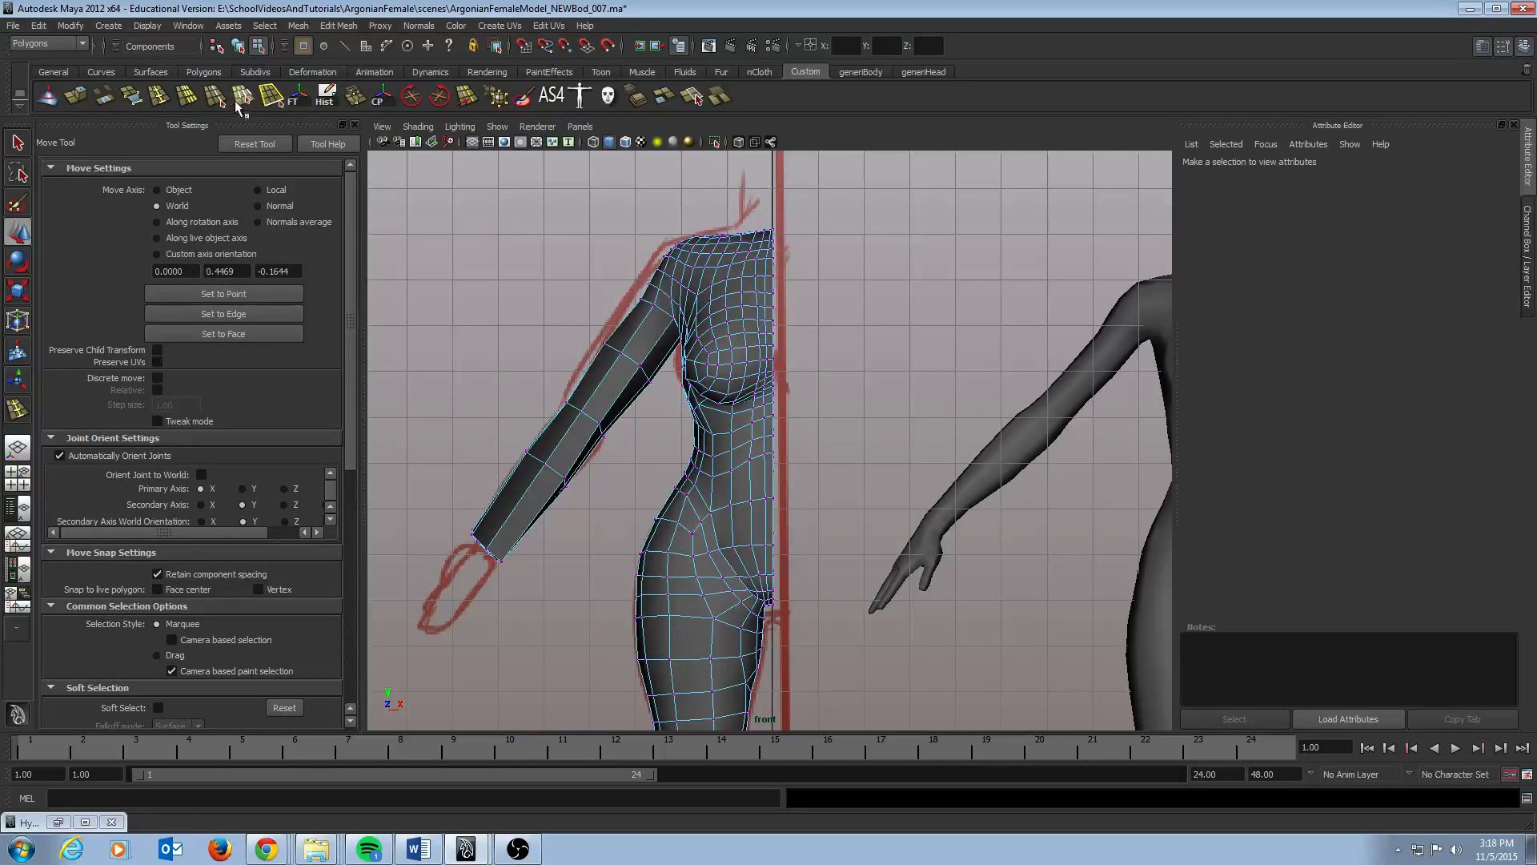
Step: Insert two supporting edge loops around the elbow, one on each side of the existing elbow loop
click(159, 95)
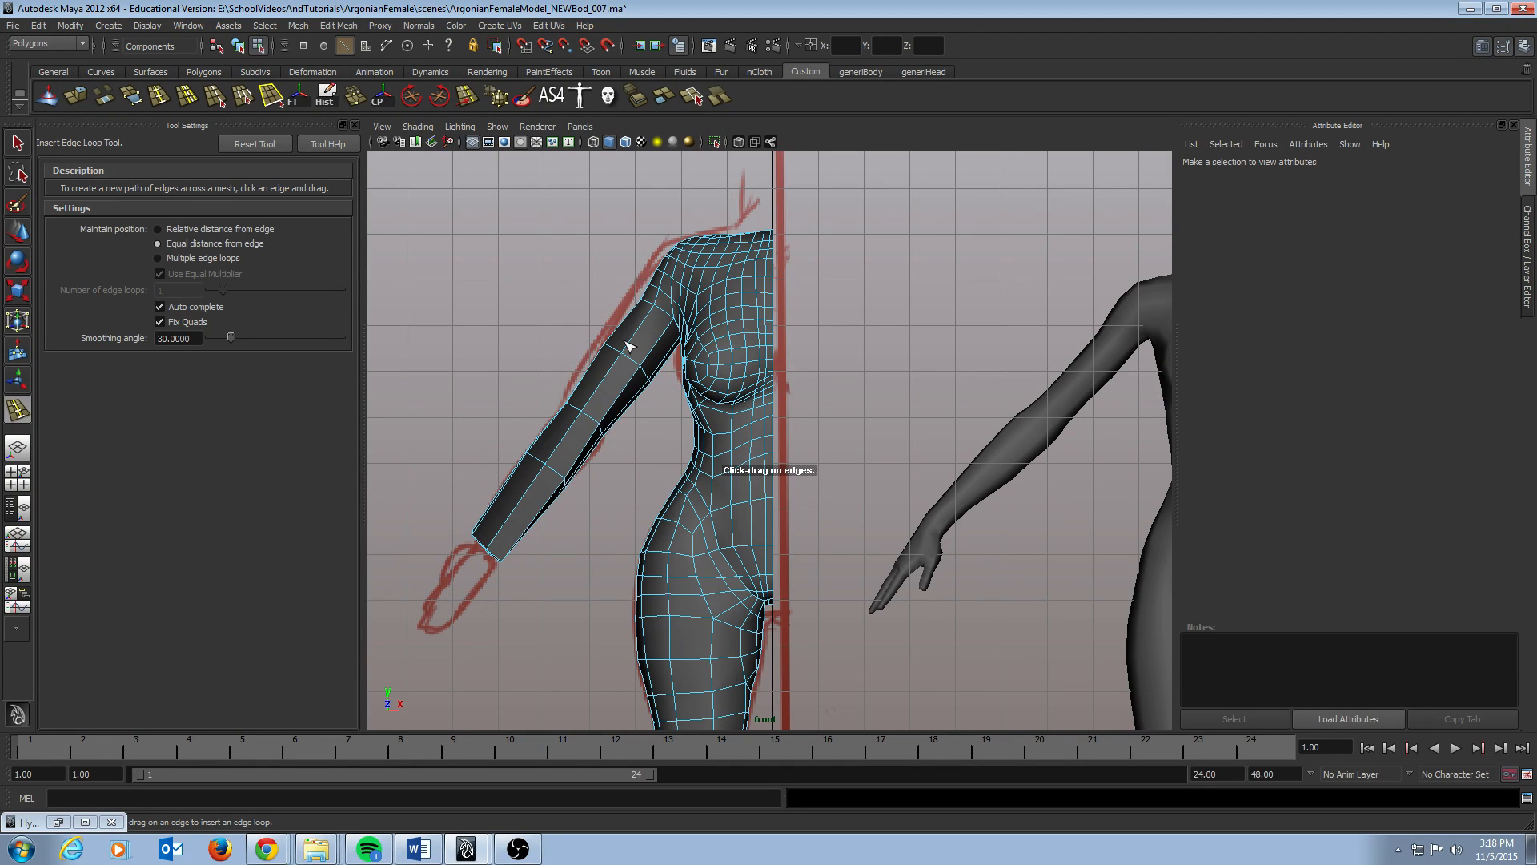
drag(583, 407, 578, 425)
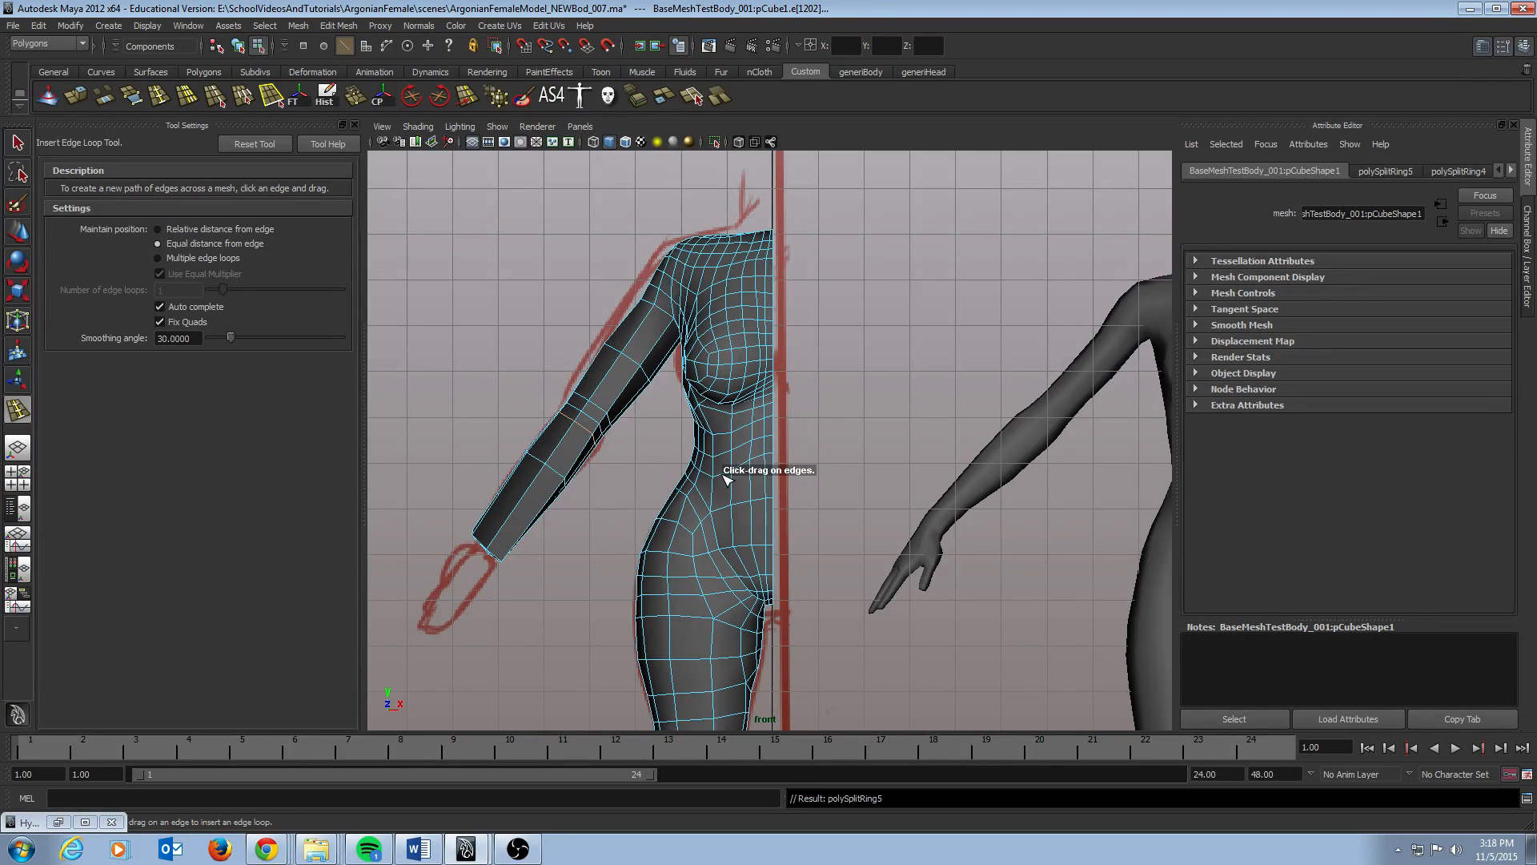
key(q)
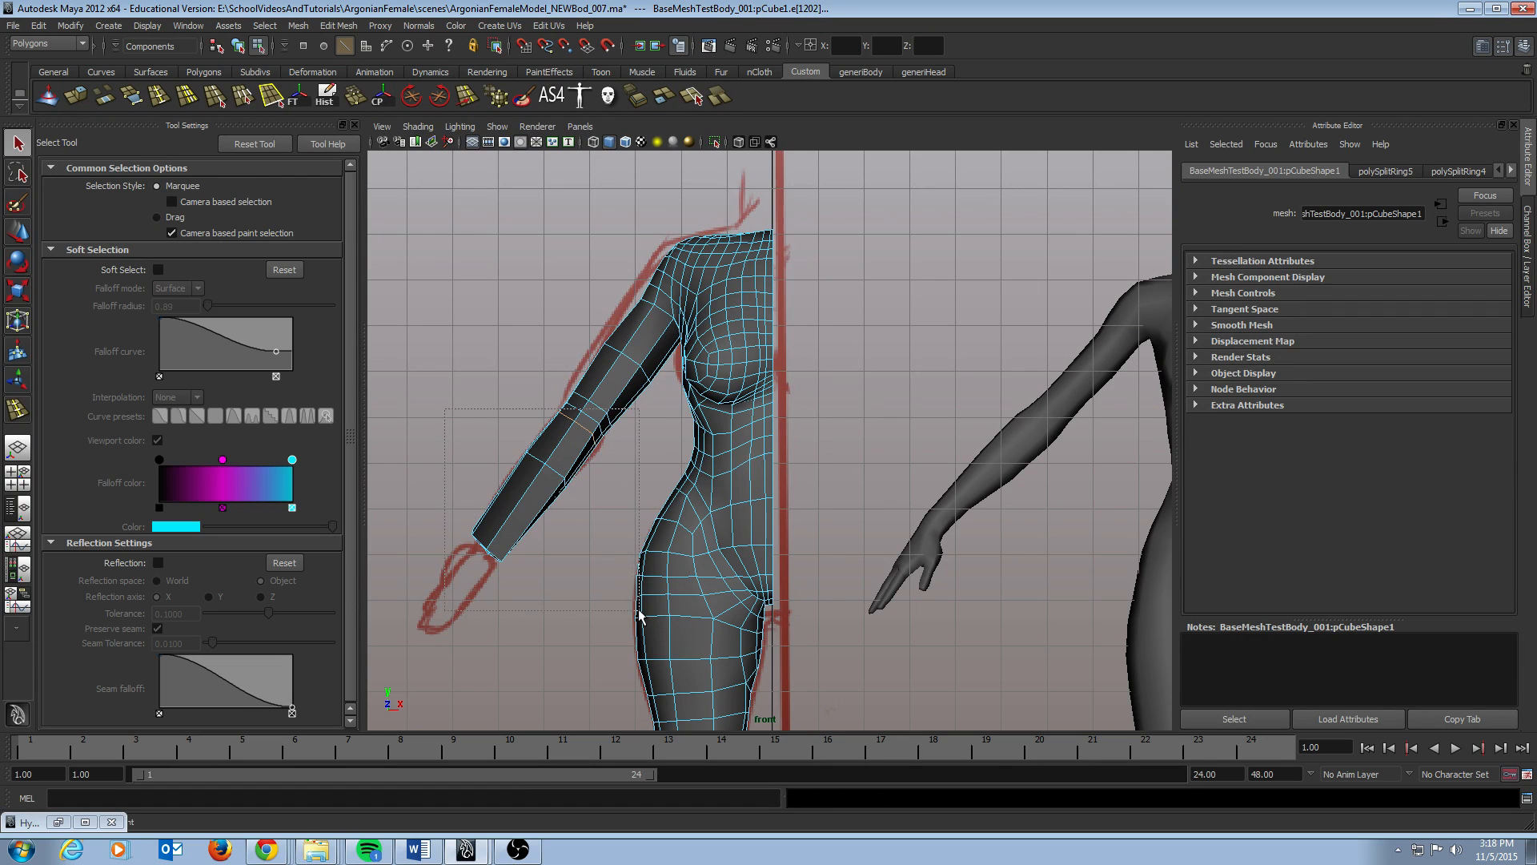
Step: Select the vertices from the elbow down to the wrist and rotate them to bend the forearm forward
double_click(587, 435)
right_drag(564, 411, 499, 414)
key(space)
drag(618, 482, 963, 205)
key(r)
key(e)
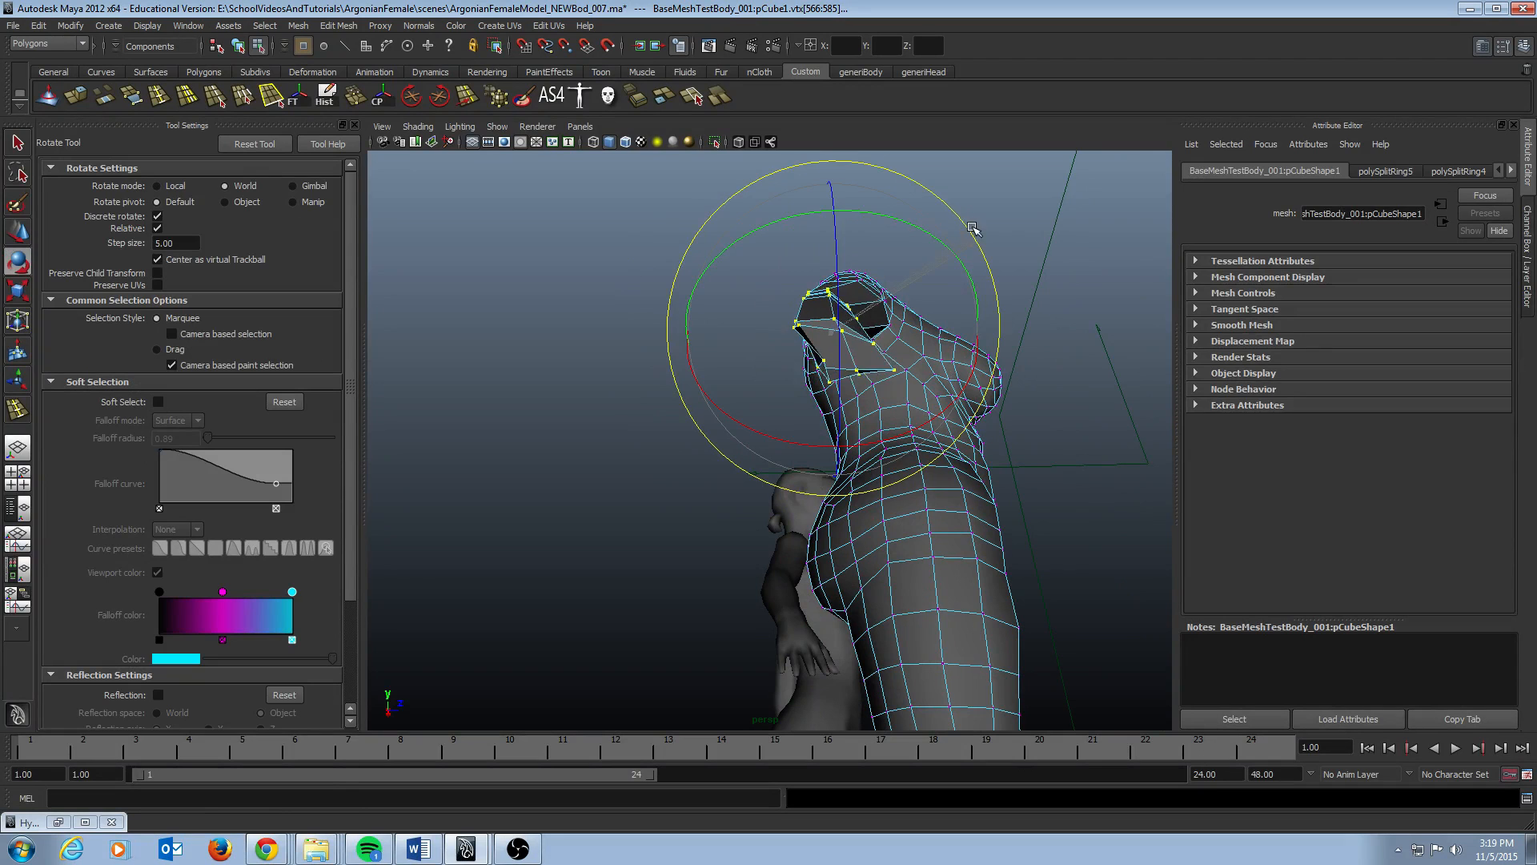
alt+drag(977, 233, 1019, 309)
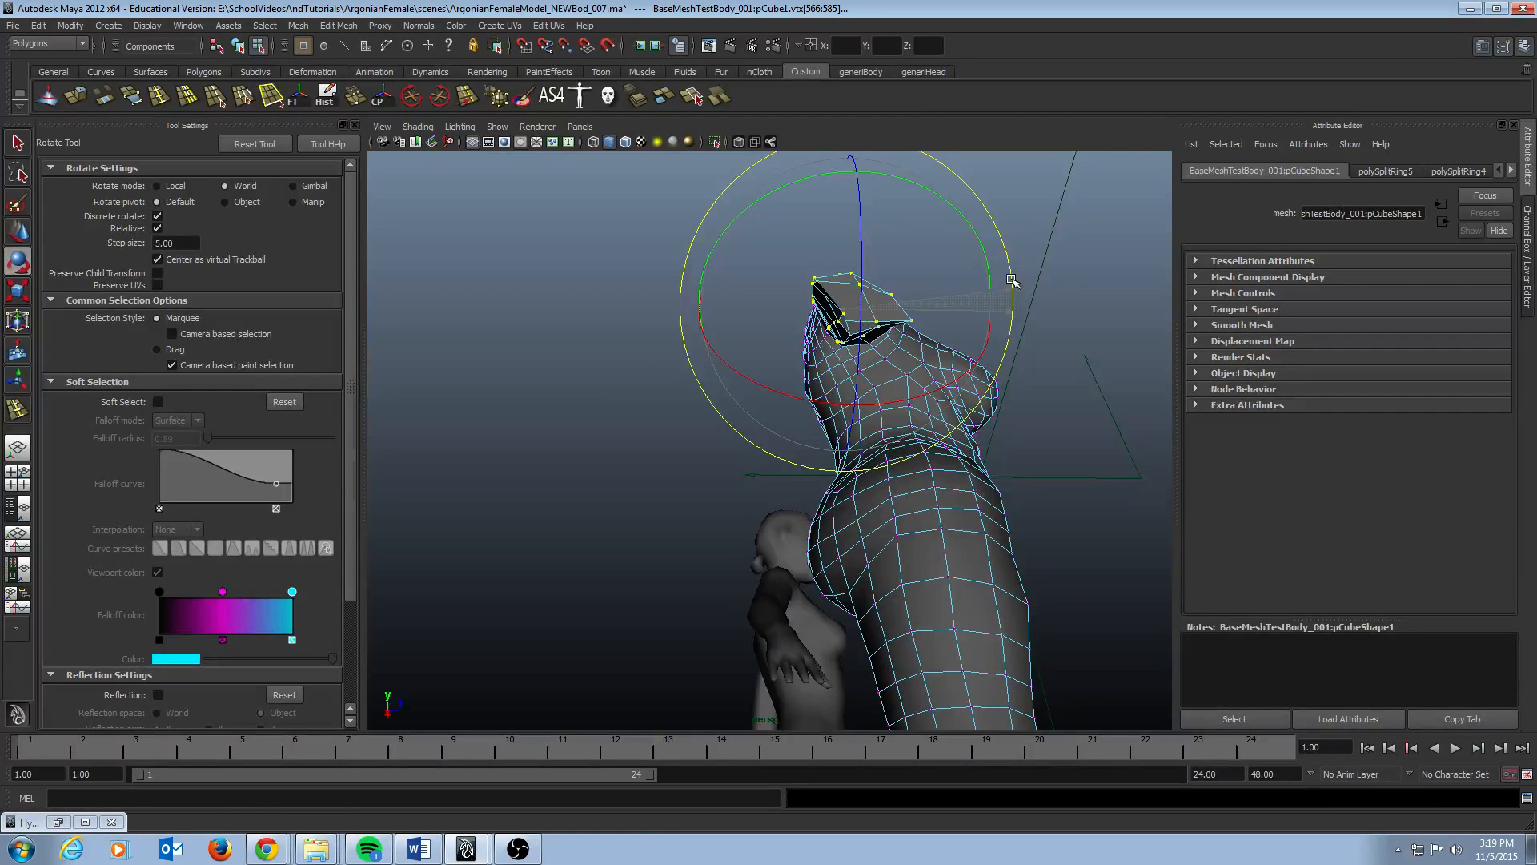
alt+drag(1012, 284, 1007, 319)
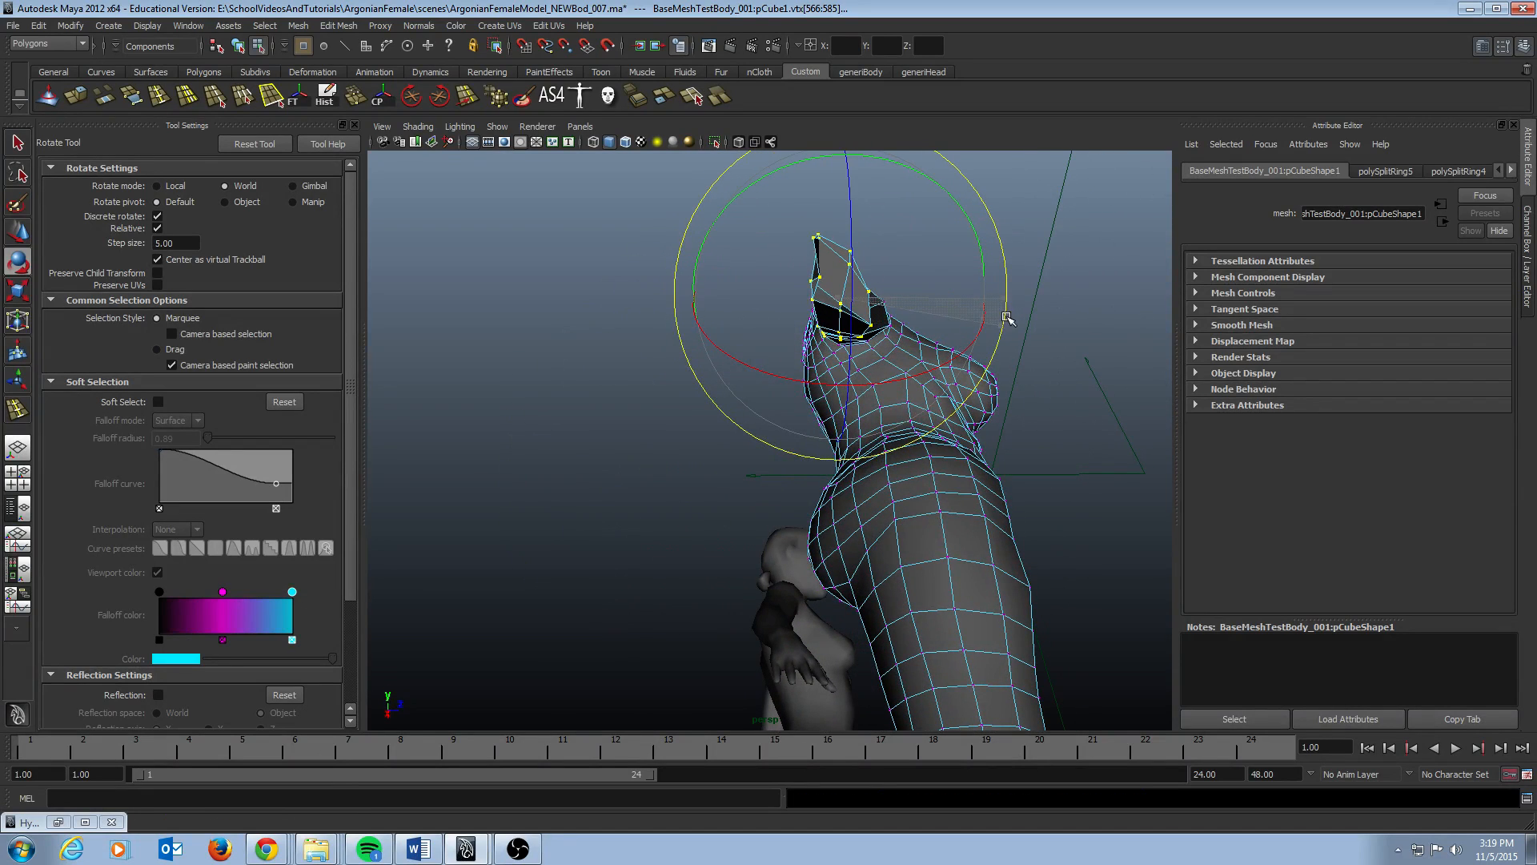
mouse_move(928, 280)
alt+mouse_down()
mouse_move(803, 397)
mouse_move(711, 385)
alt+mouse_up()
key(q)
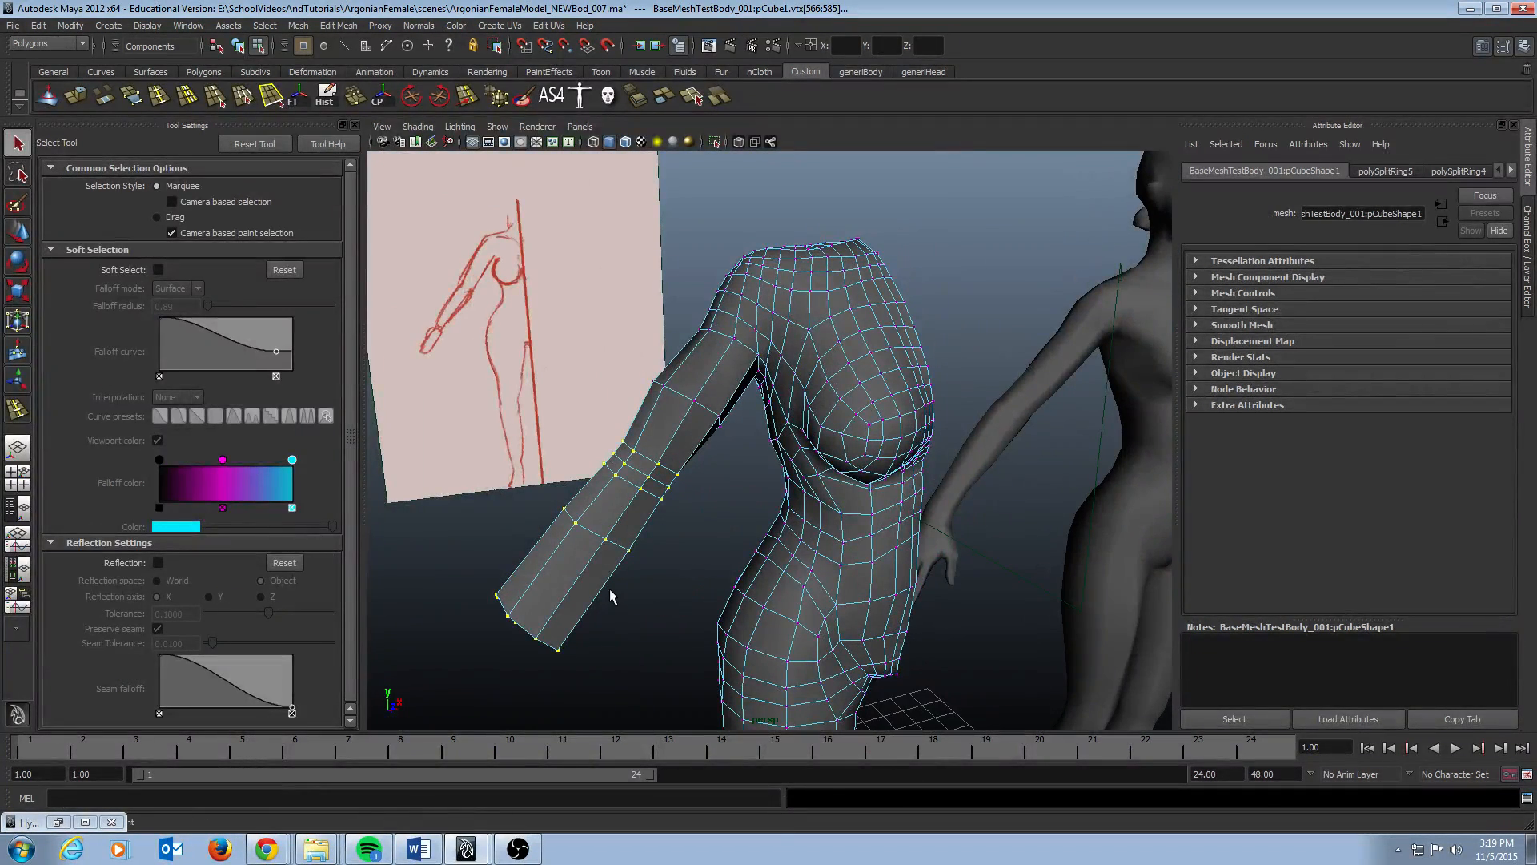
Step: Enable soft selection and move the rear elbow and forearm vertices backward to fill out the back of the arm
mouse_move(585, 602)
alt+mouse_down()
mouse_move(707, 572)
mouse_move(898, 417)
alt+mouse_up()
click(892, 402)
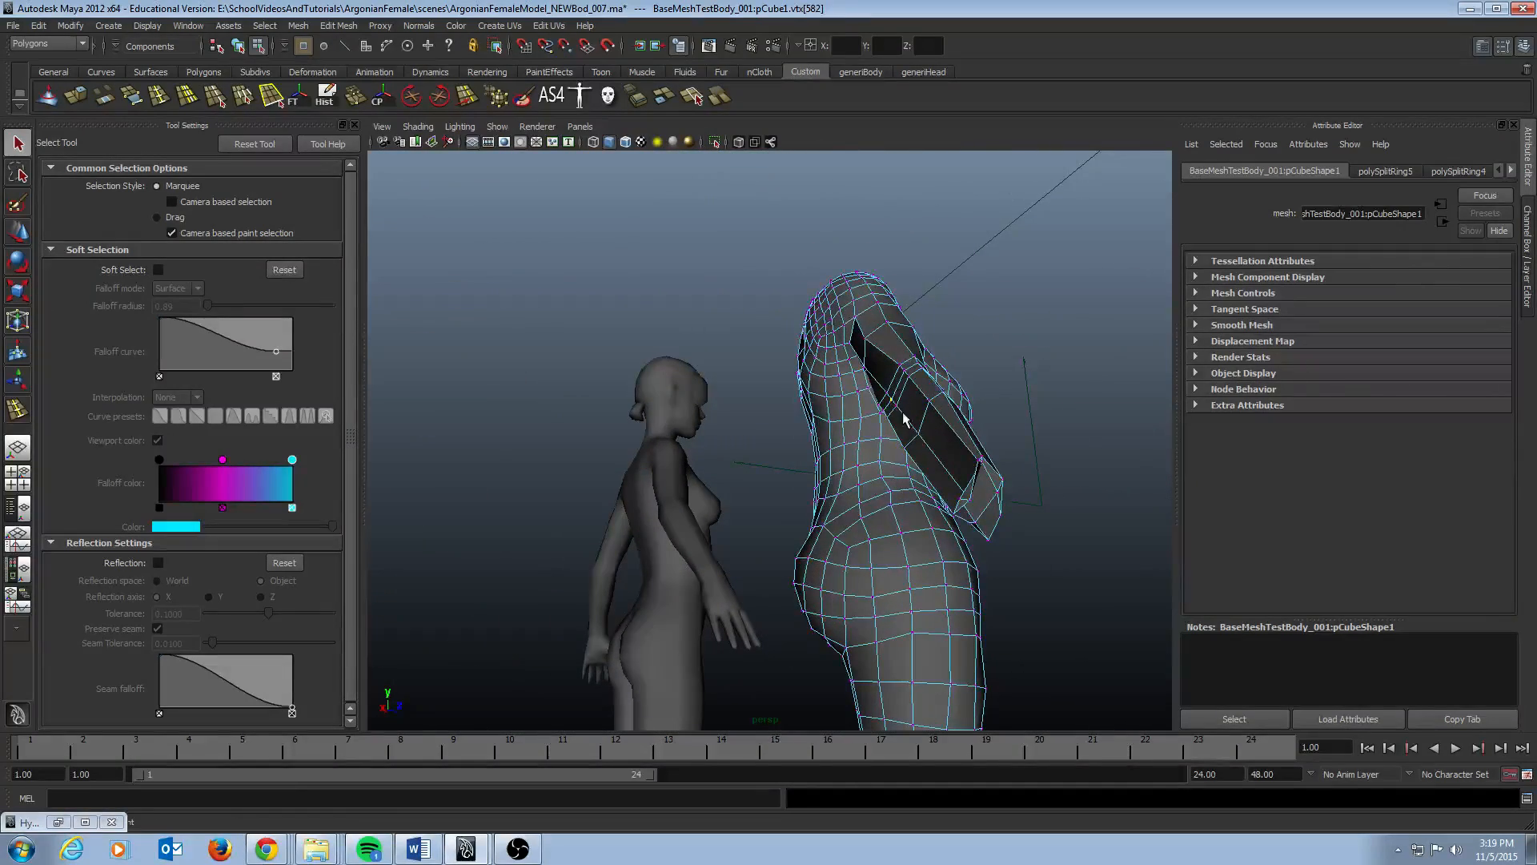
key(b)
key(w)
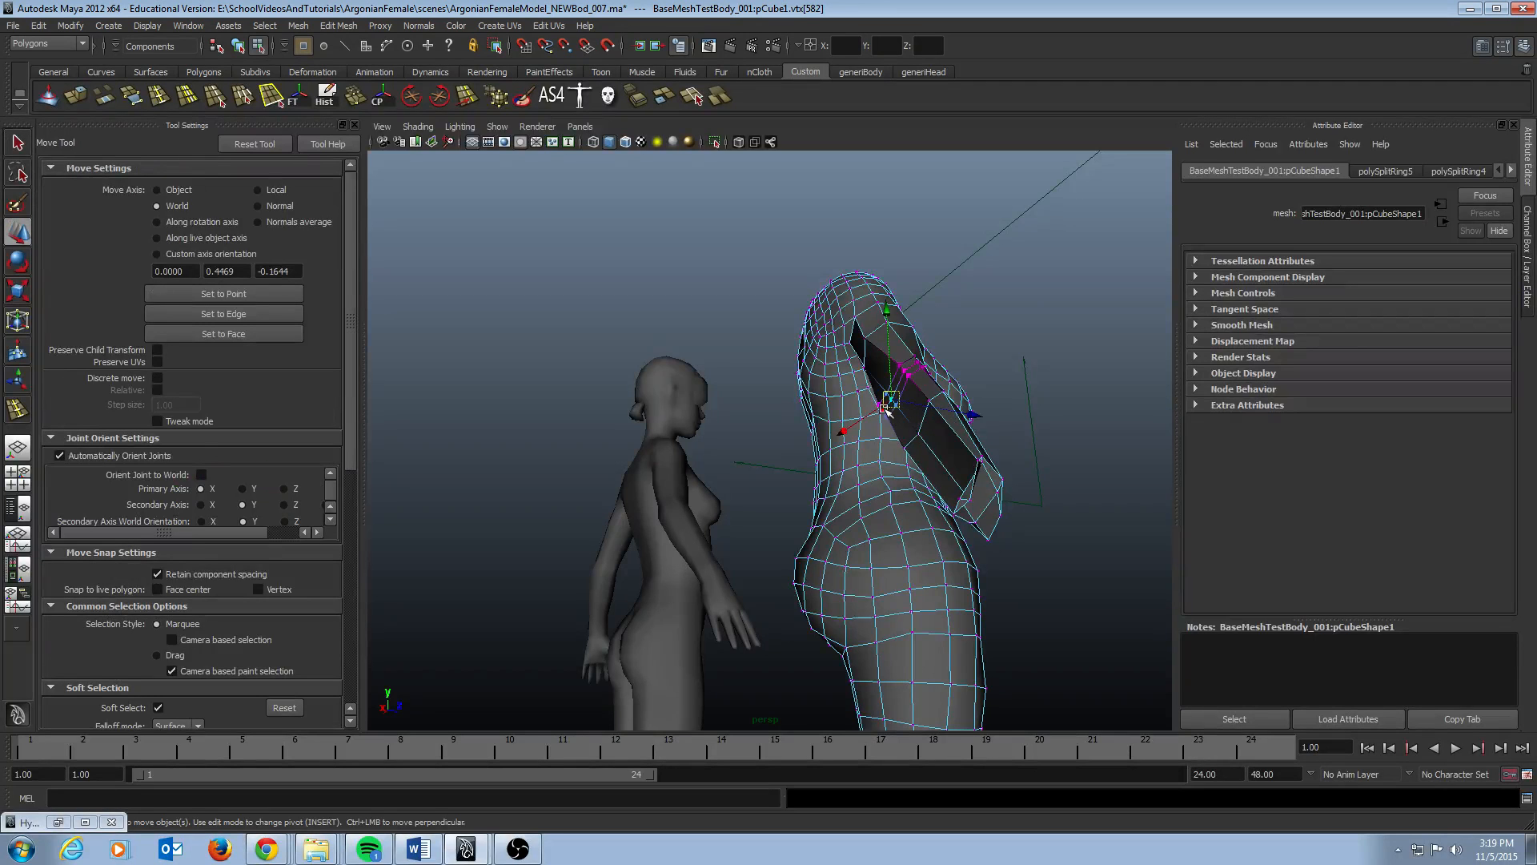
alt+drag(908, 427, 941, 542)
key(q)
click(826, 462)
key(w)
click(786, 497)
click(873, 533)
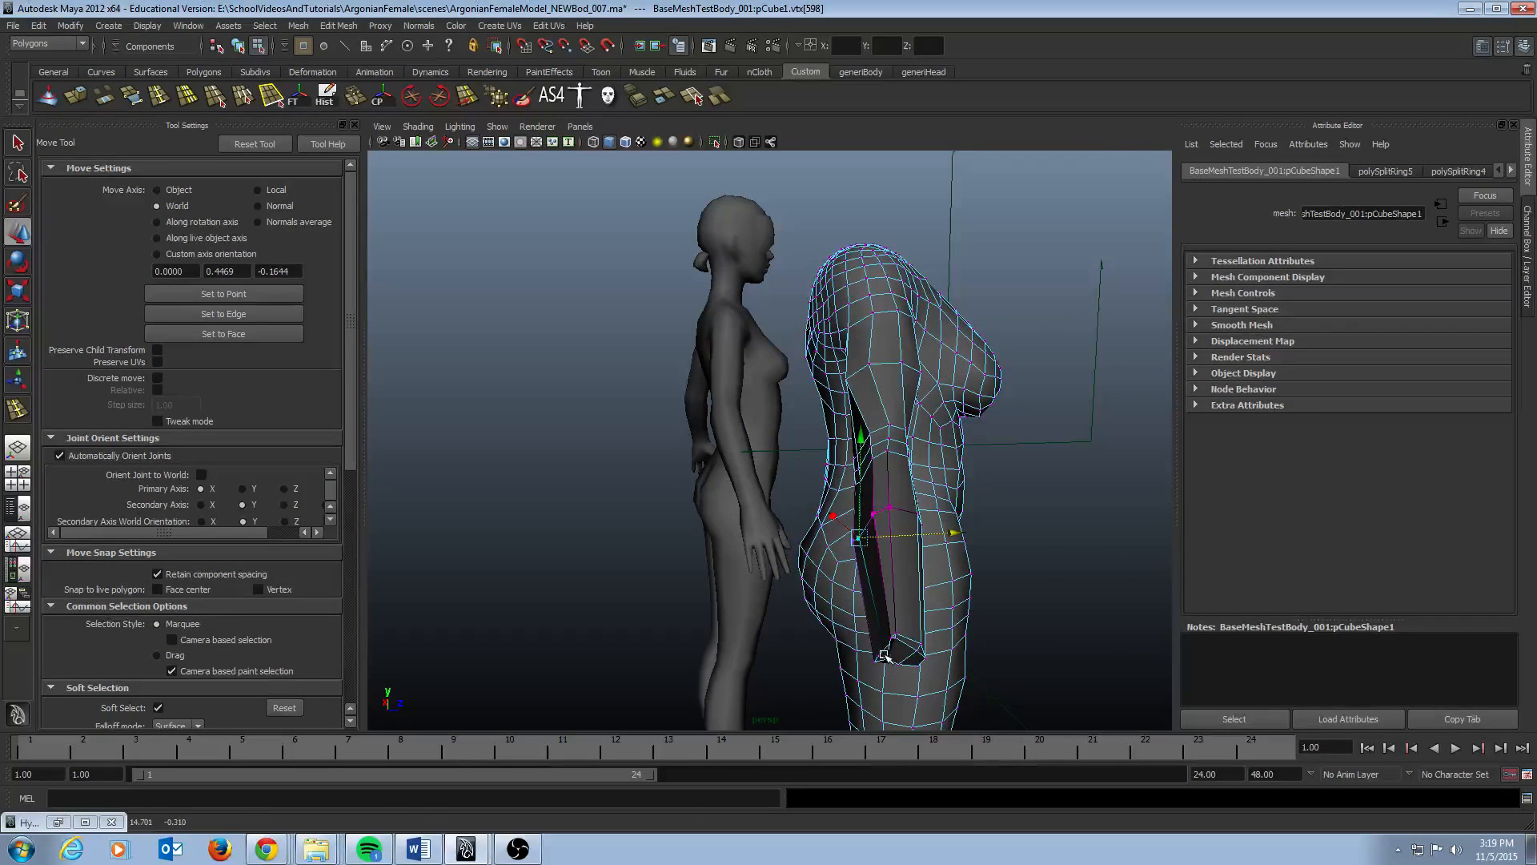
Step: Turn off soft selection and move the rear vertices at the wrist opening backward to reshape the end of the forearm
alt+drag(884, 656, 967, 594)
click(944, 600)
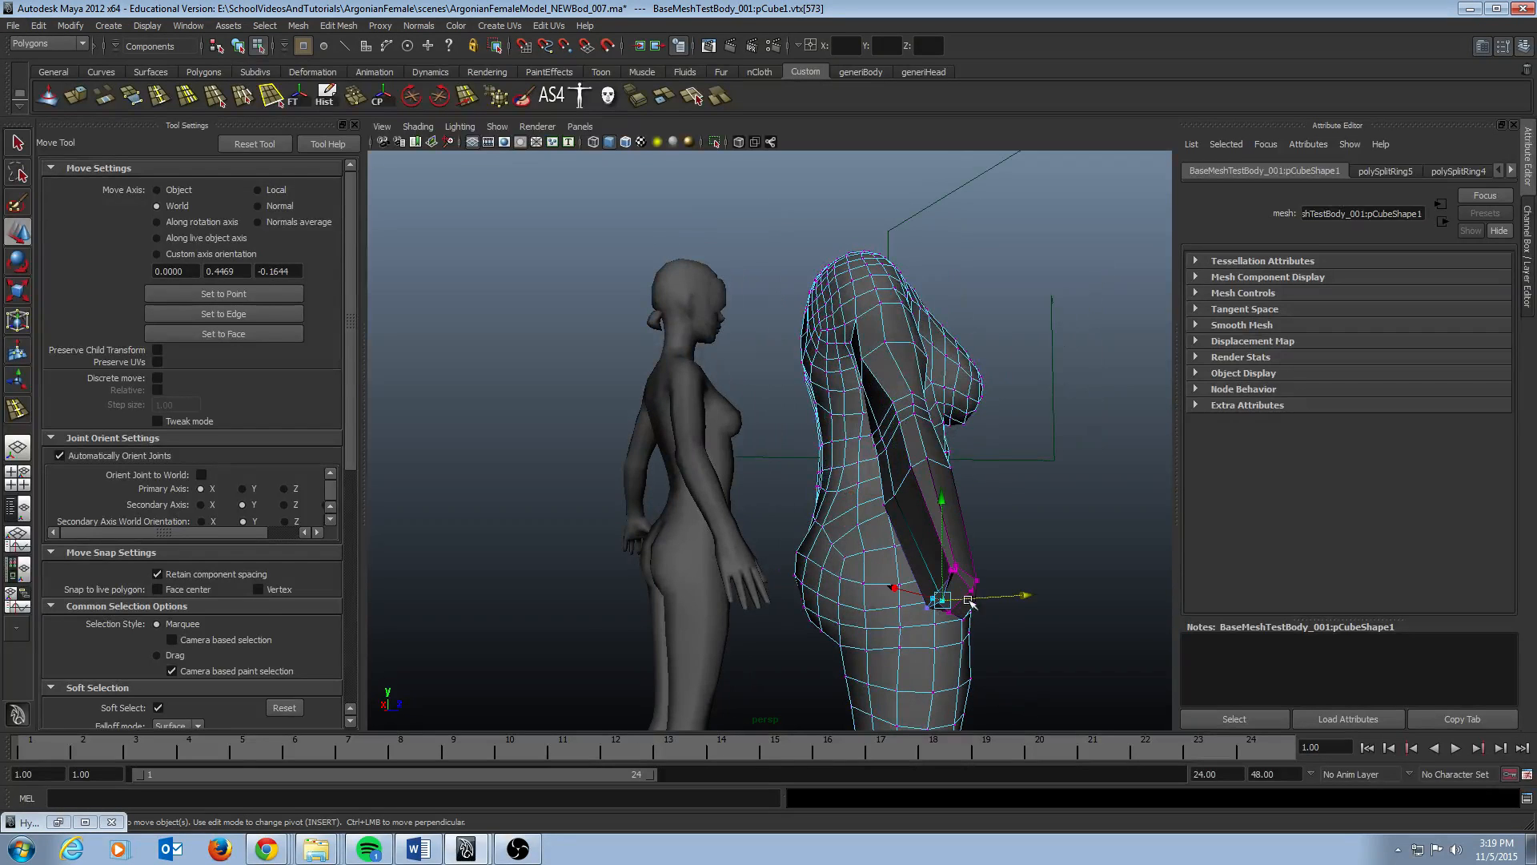
click(1002, 593)
key(b)
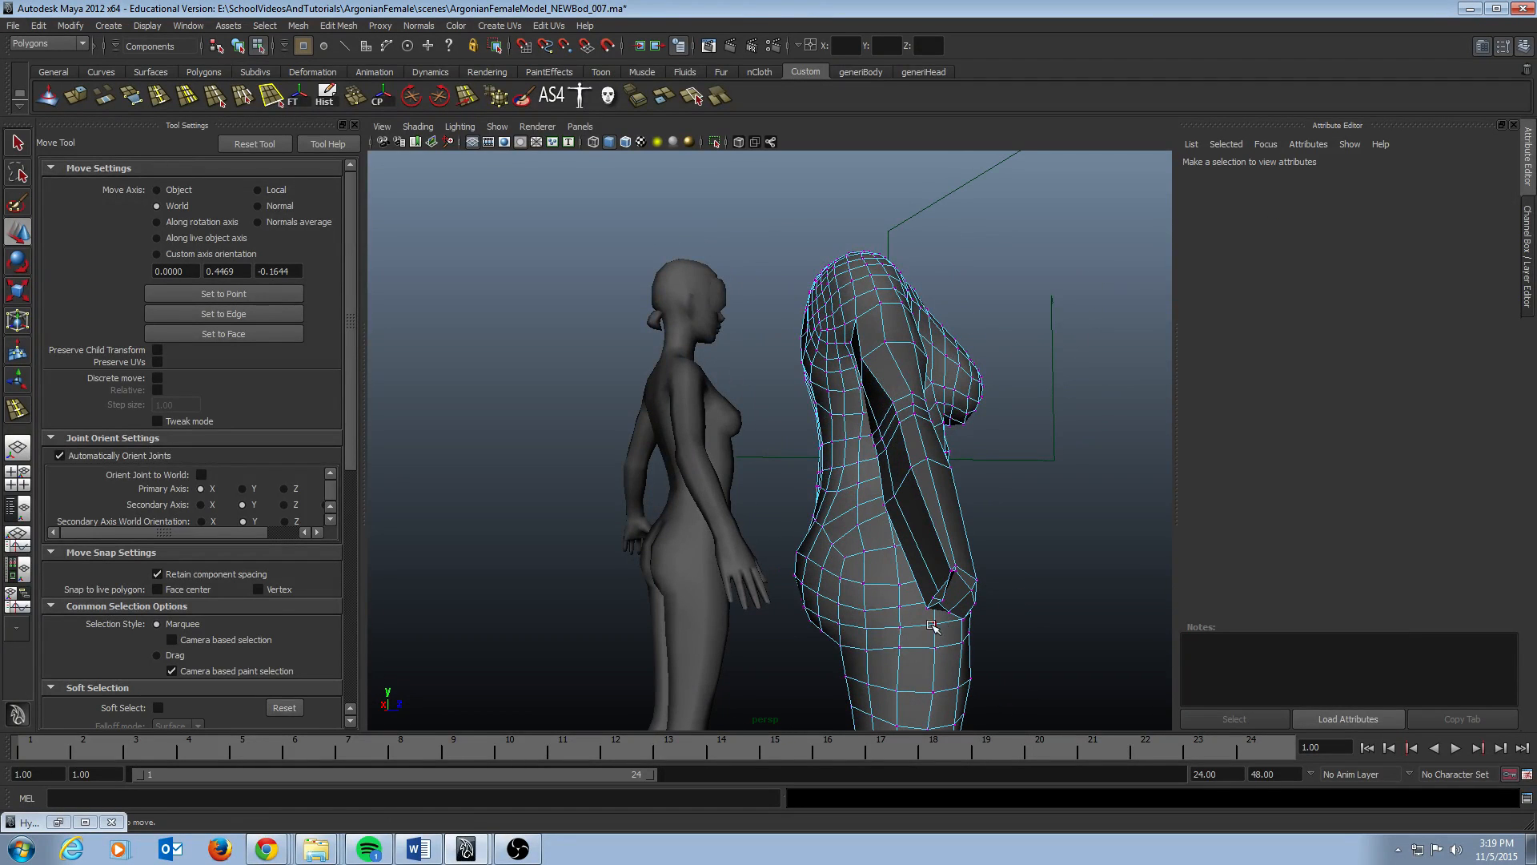
click(943, 606)
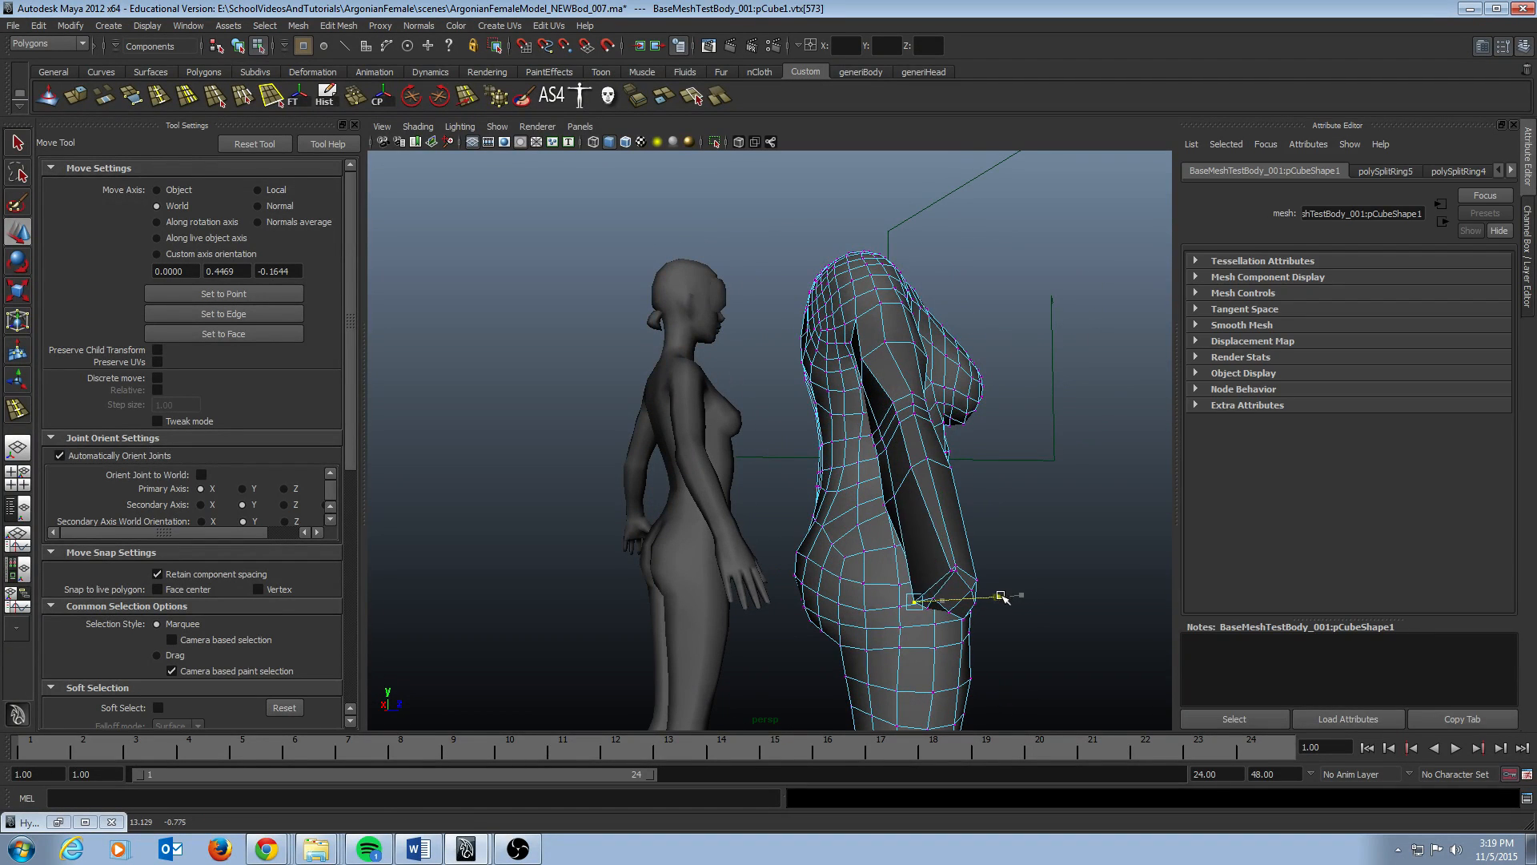
click(955, 571)
alt+drag(1028, 564, 863, 575)
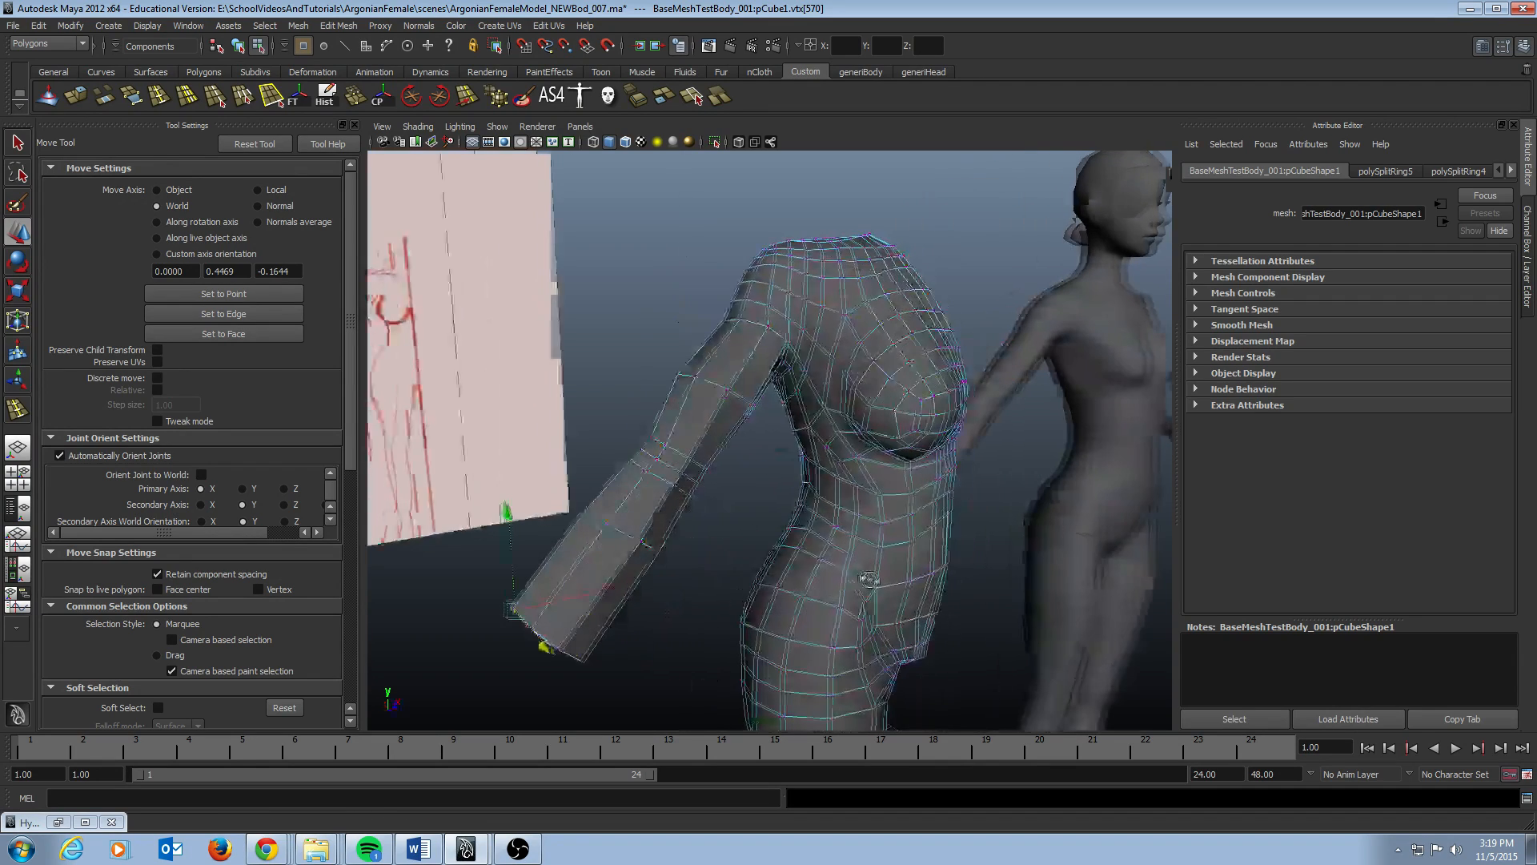
alt+drag(696, 435, 459, 365)
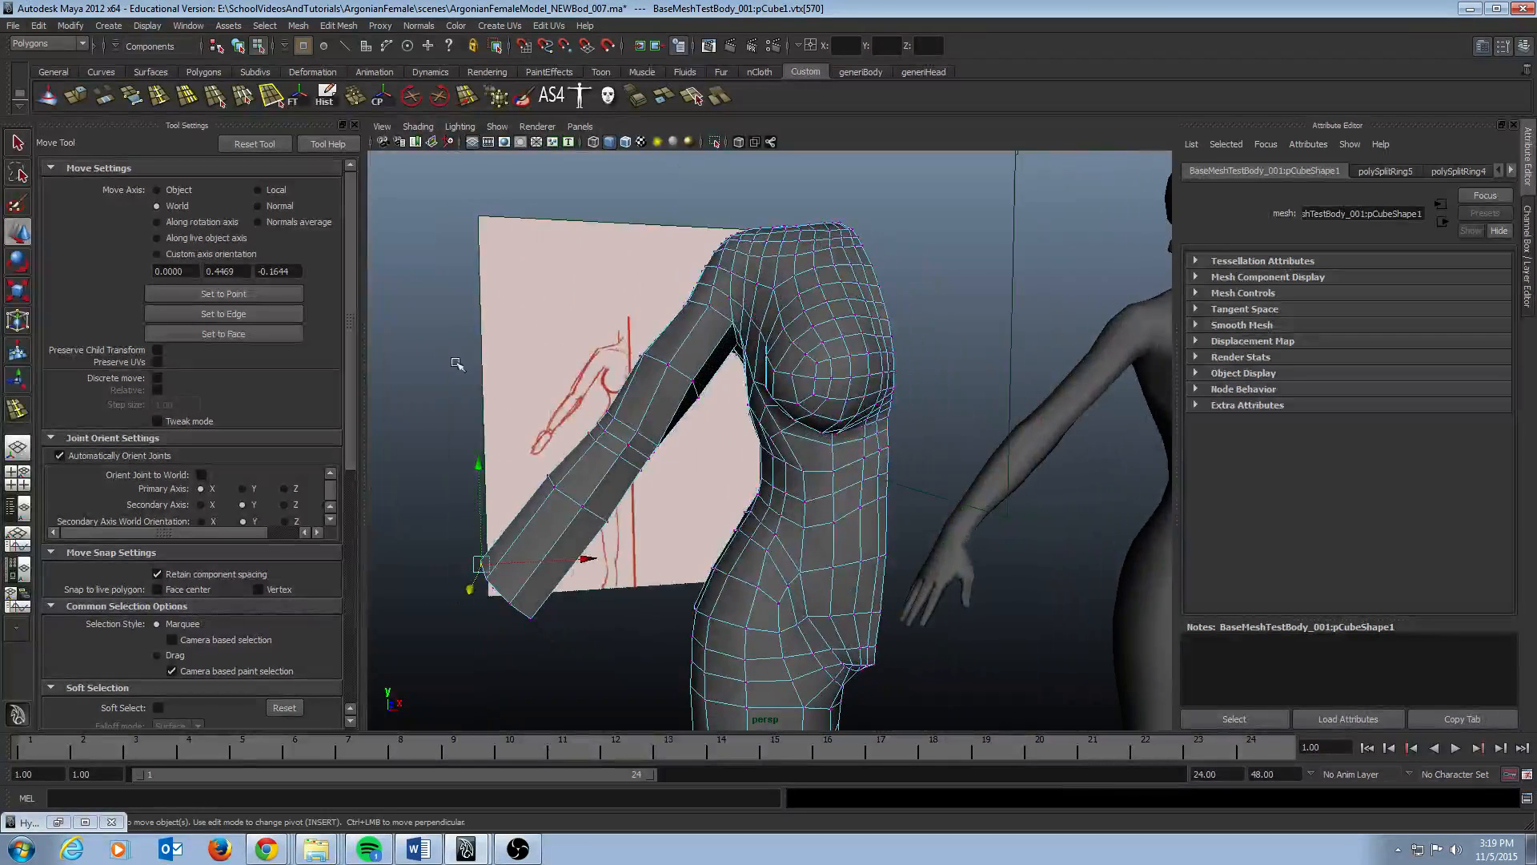
Step: Select all the arm faces from below the shoulder to the wrist and delete them
right_drag(652, 426, 651, 472)
drag(409, 340, 662, 618)
shift+click(690, 360)
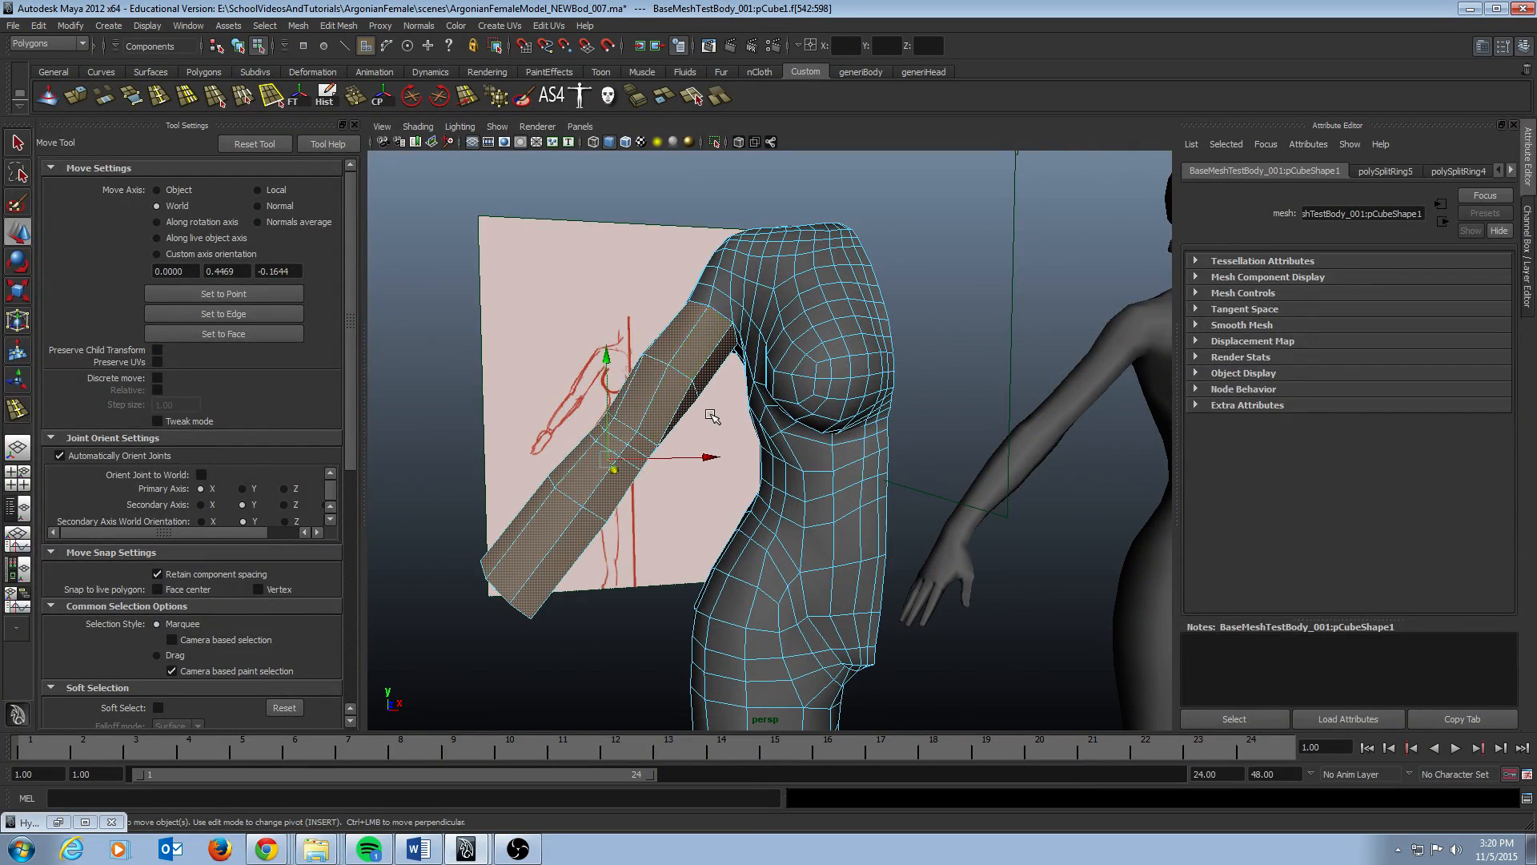
key(Delete)
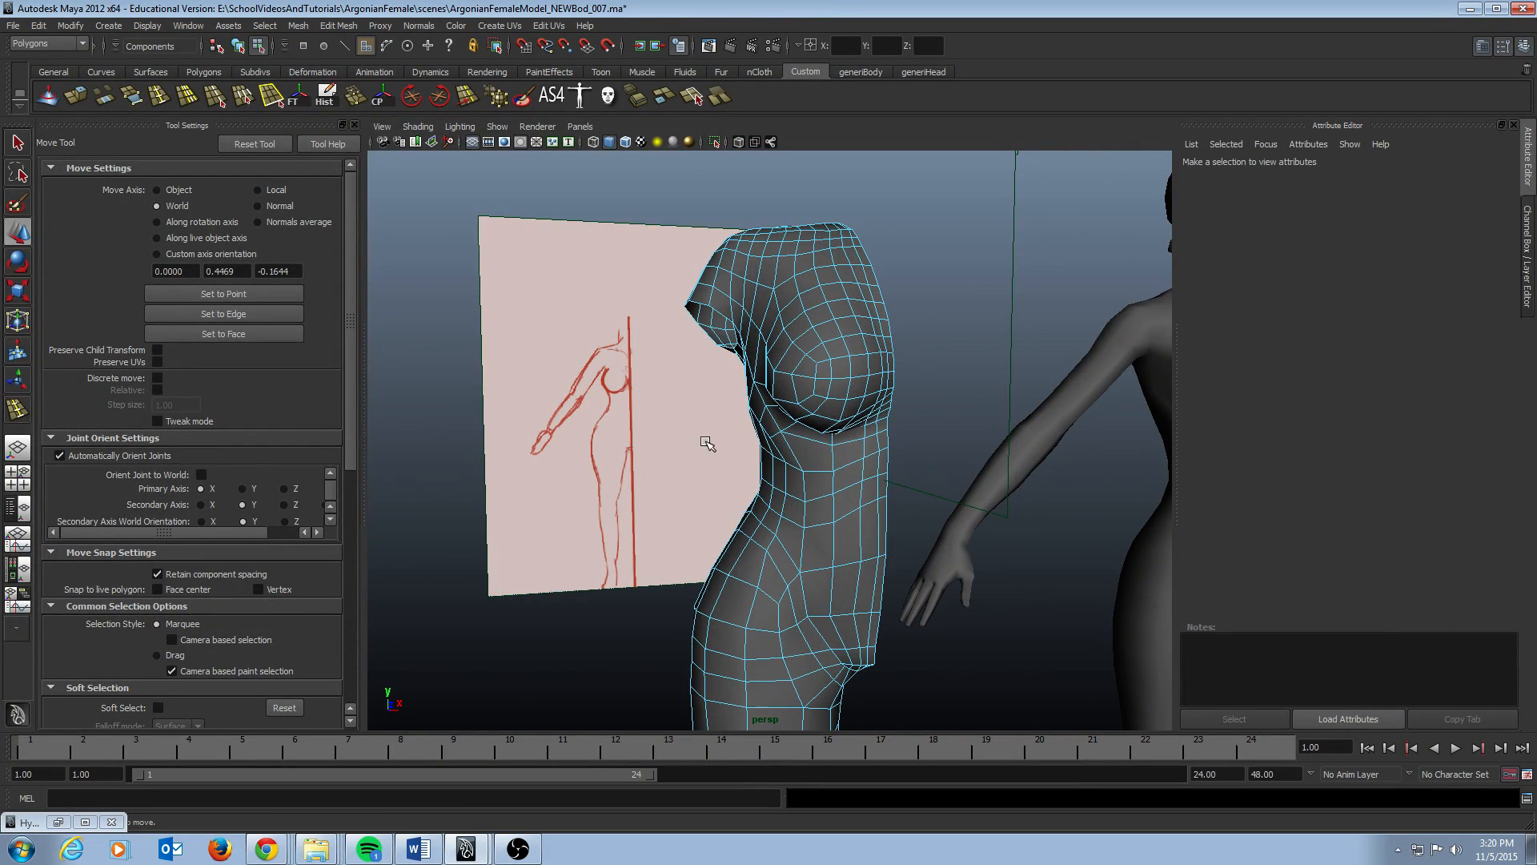
Step: Extrude the open border edge loop at the shoulder down to the sketched wrist in the front view
double_click(732, 320)
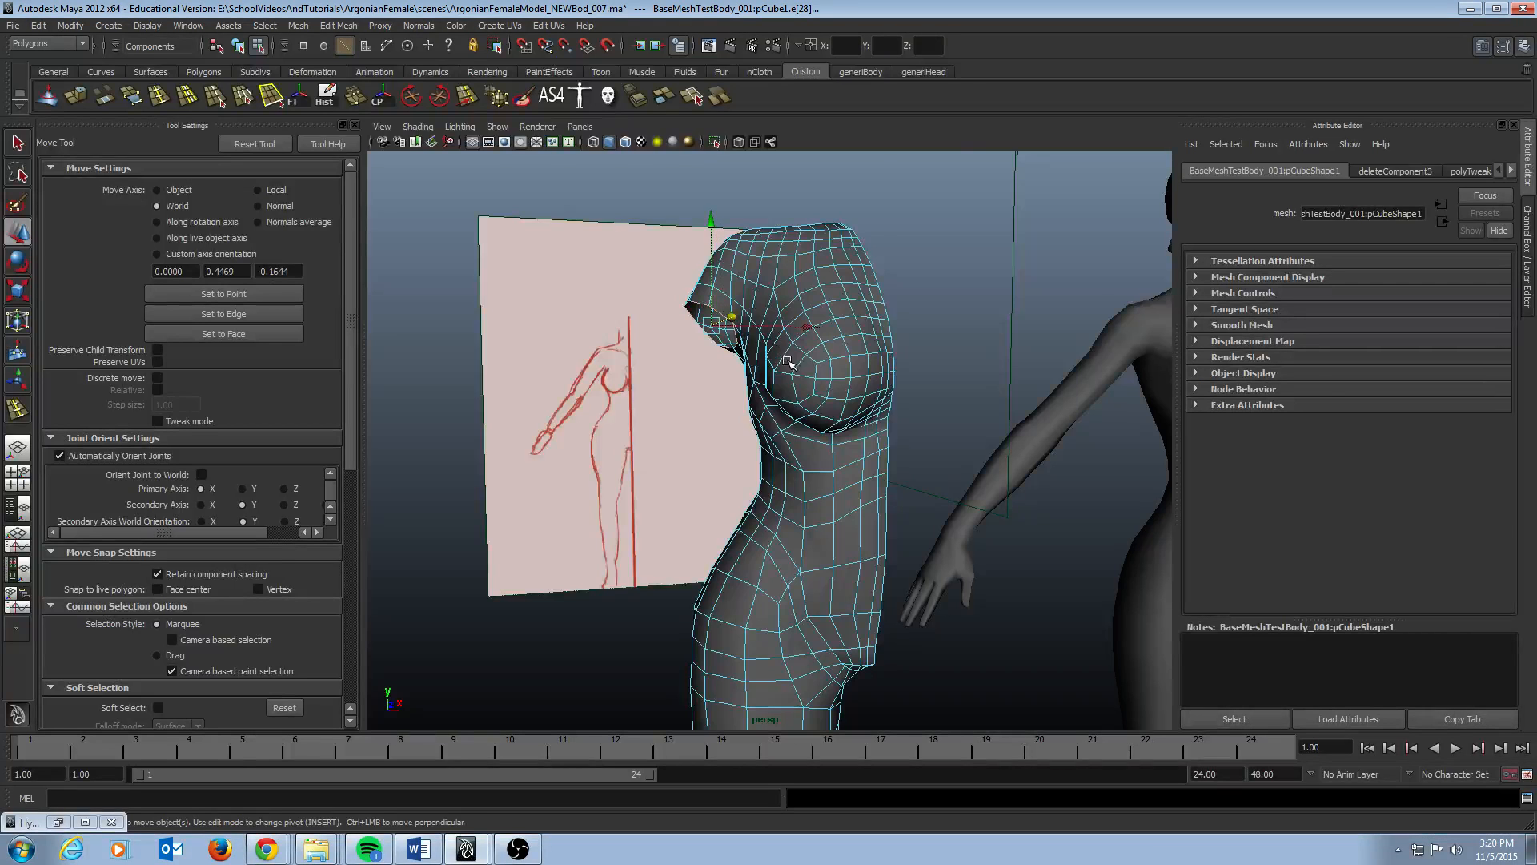
mouse_move(790, 360)
alt+mouse_down()
mouse_move(764, 364)
mouse_move(791, 404)
alt+mouse_up()
key(space)
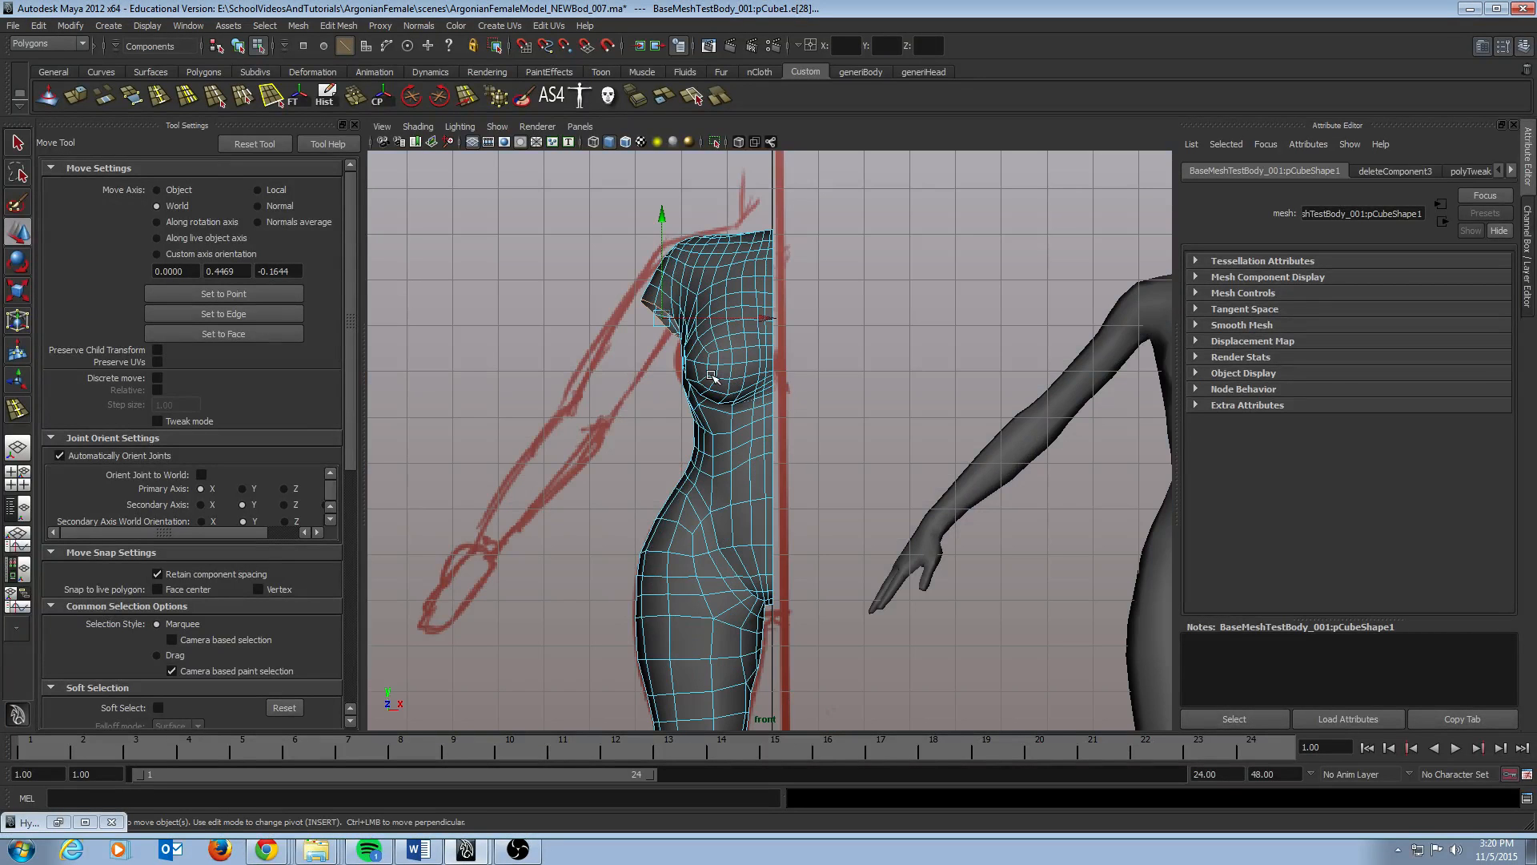
click(80, 99)
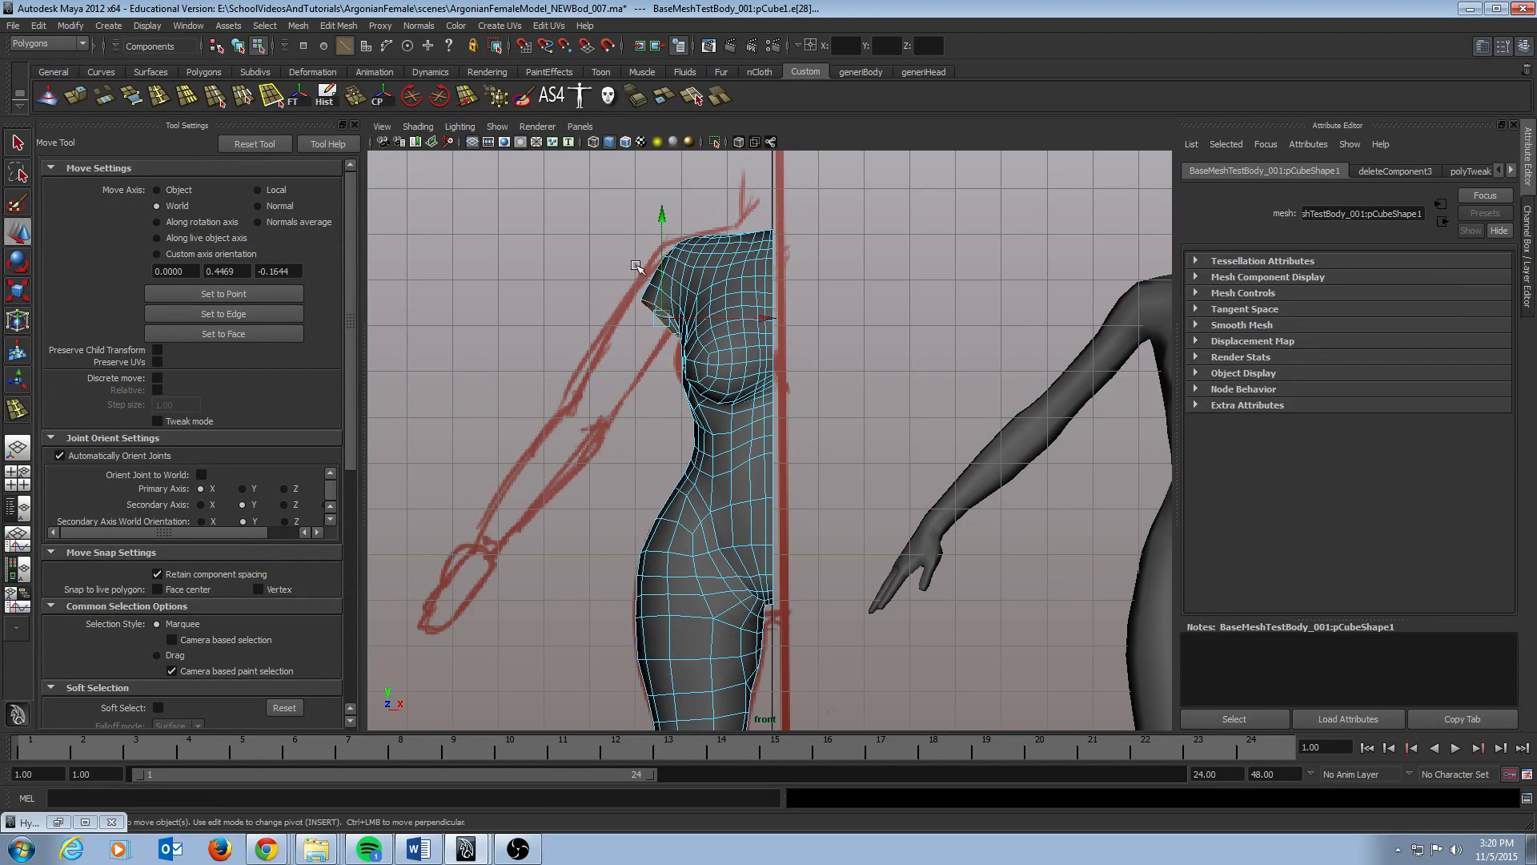
alt+middle_drag(853, 231, 861, 304)
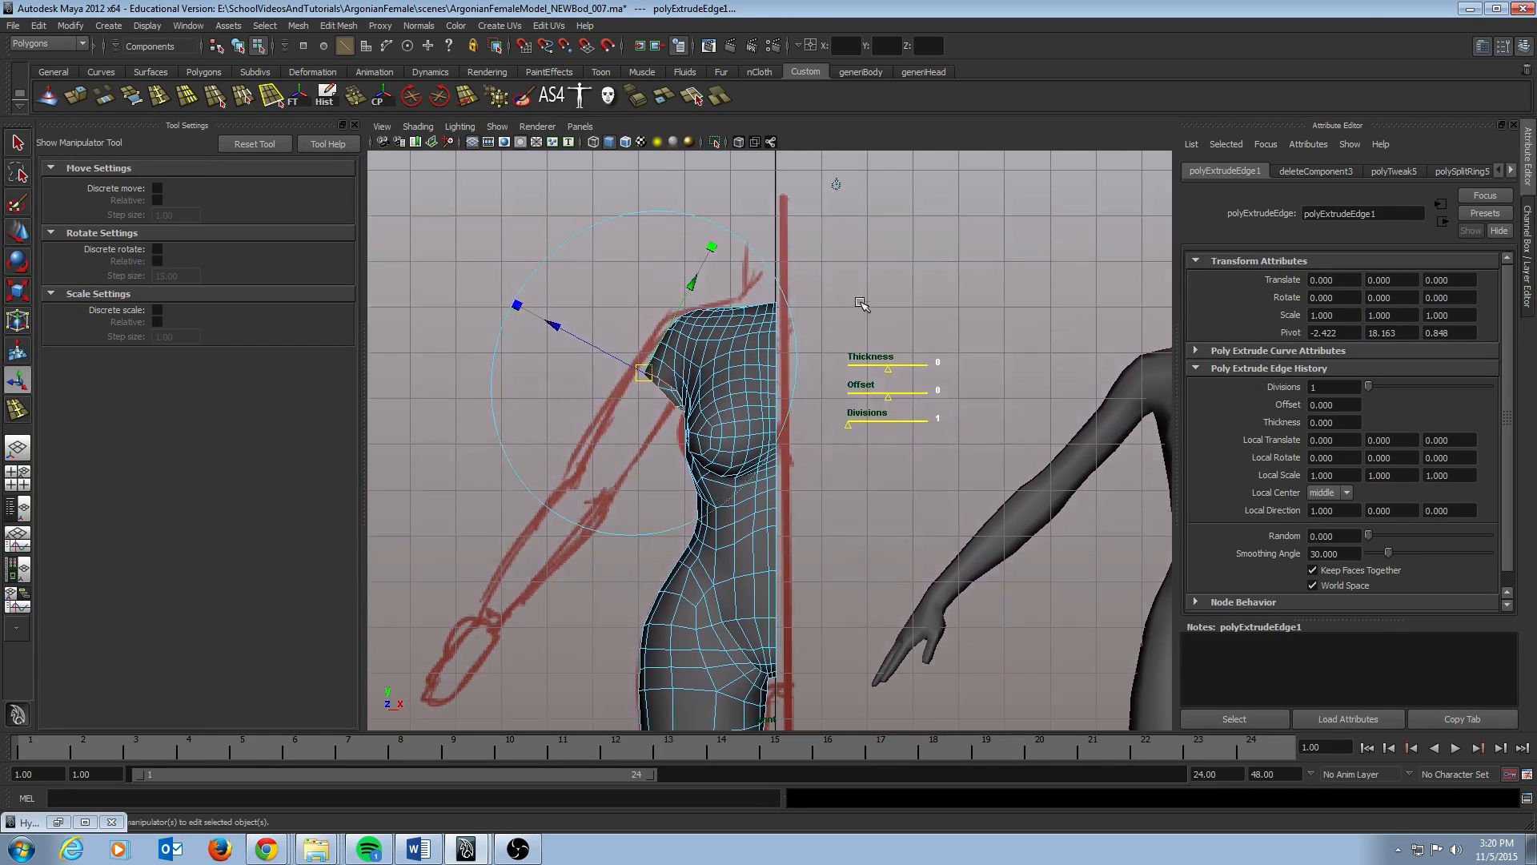
click(832, 187)
alt+middle_drag(699, 367, 730, 287)
drag(730, 286, 557, 513)
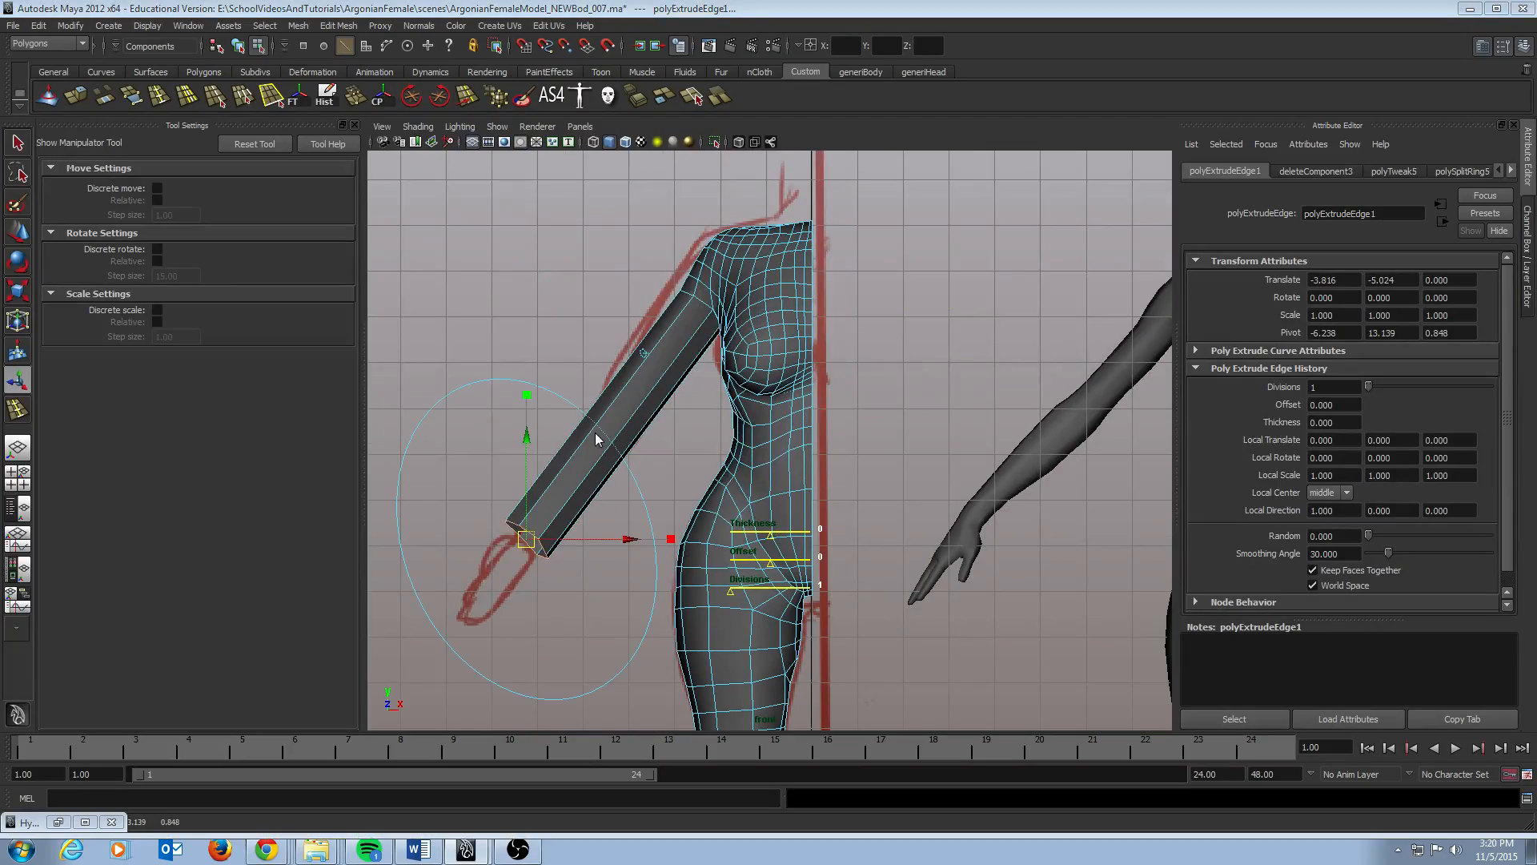
Step: Toggle the extrude manipulator between local and world axes in the perspective view, undoing the stray edge selection
key(space)
key(space)
alt+drag(737, 392, 716, 367)
alt+drag(601, 414, 602, 411)
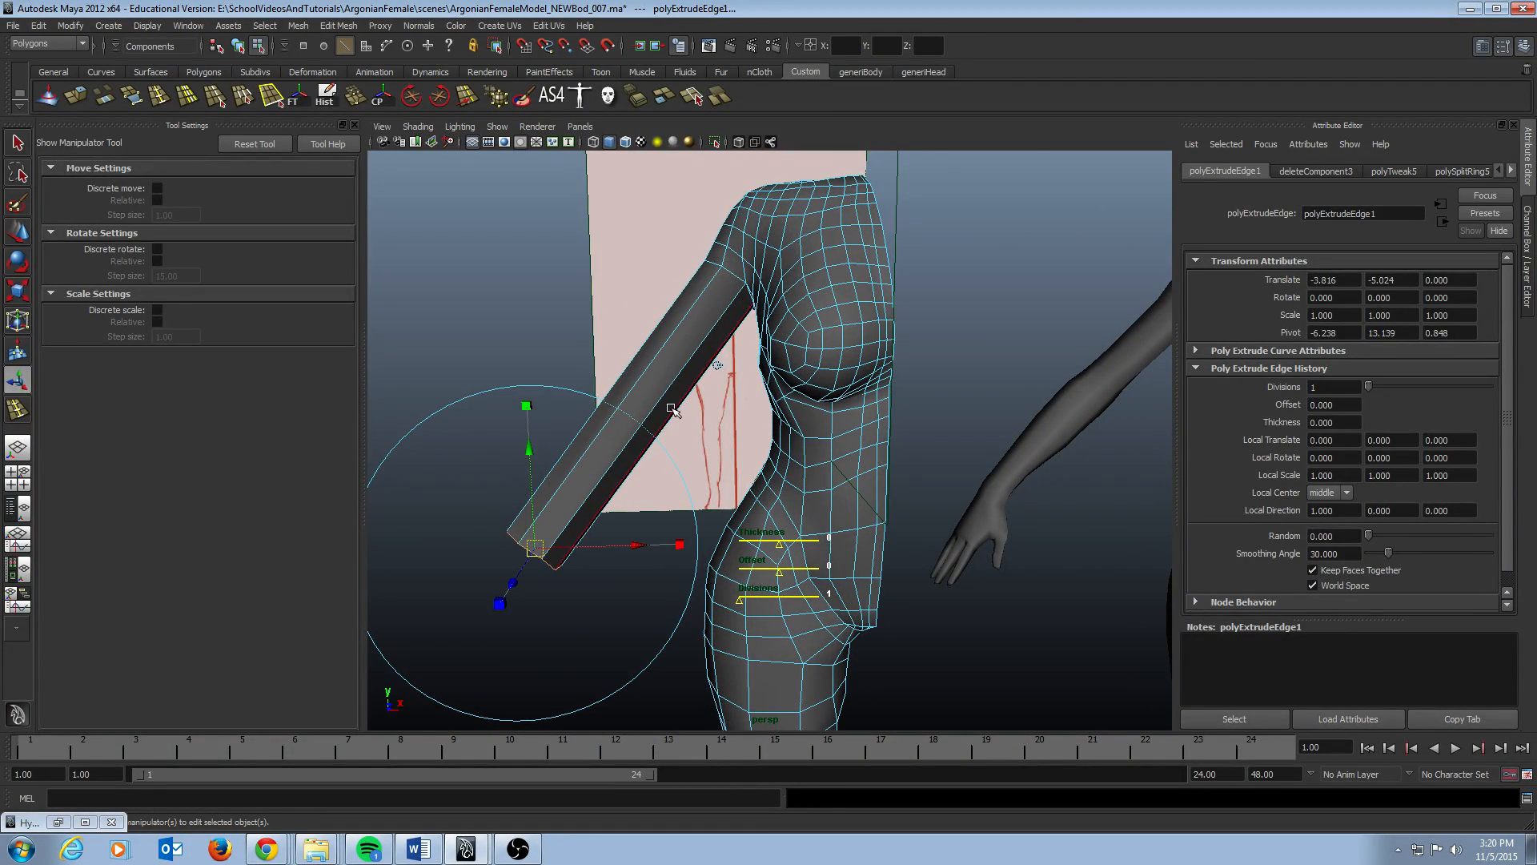
click(717, 366)
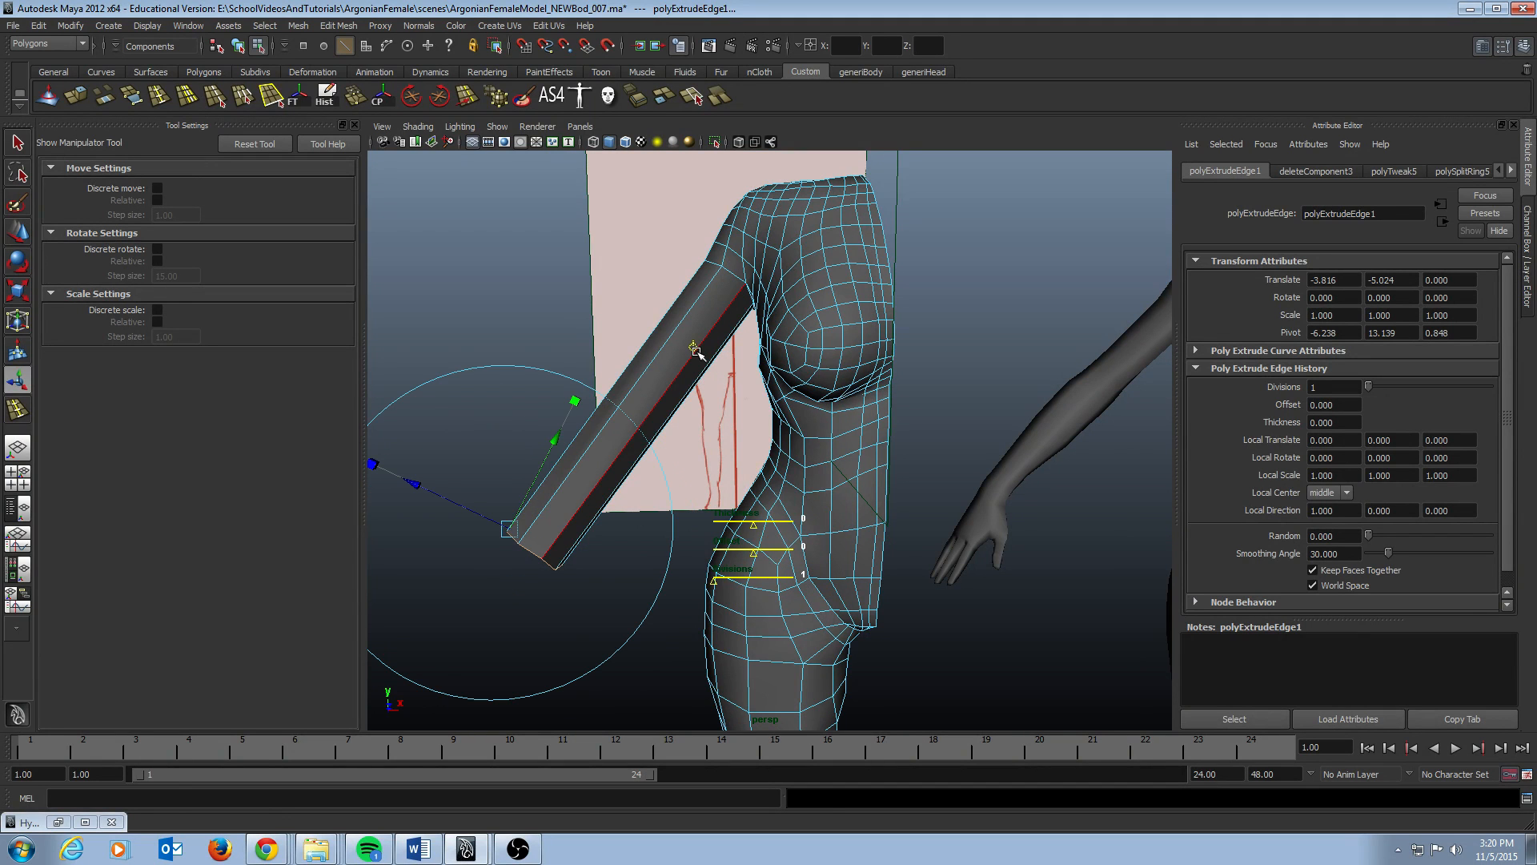
click(703, 362)
key(ctrl+z)
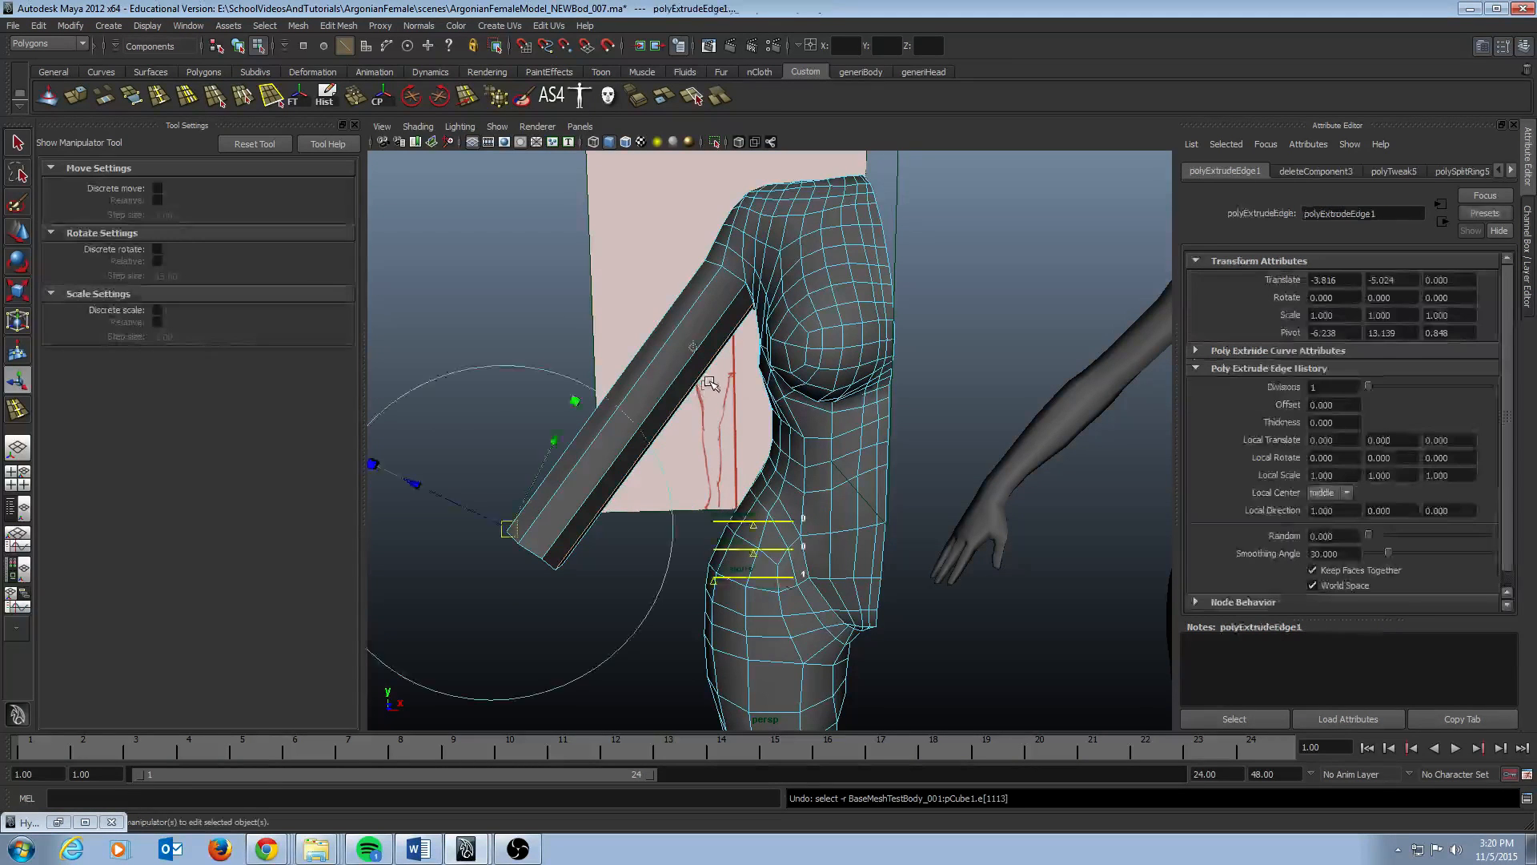
click(692, 347)
click(717, 365)
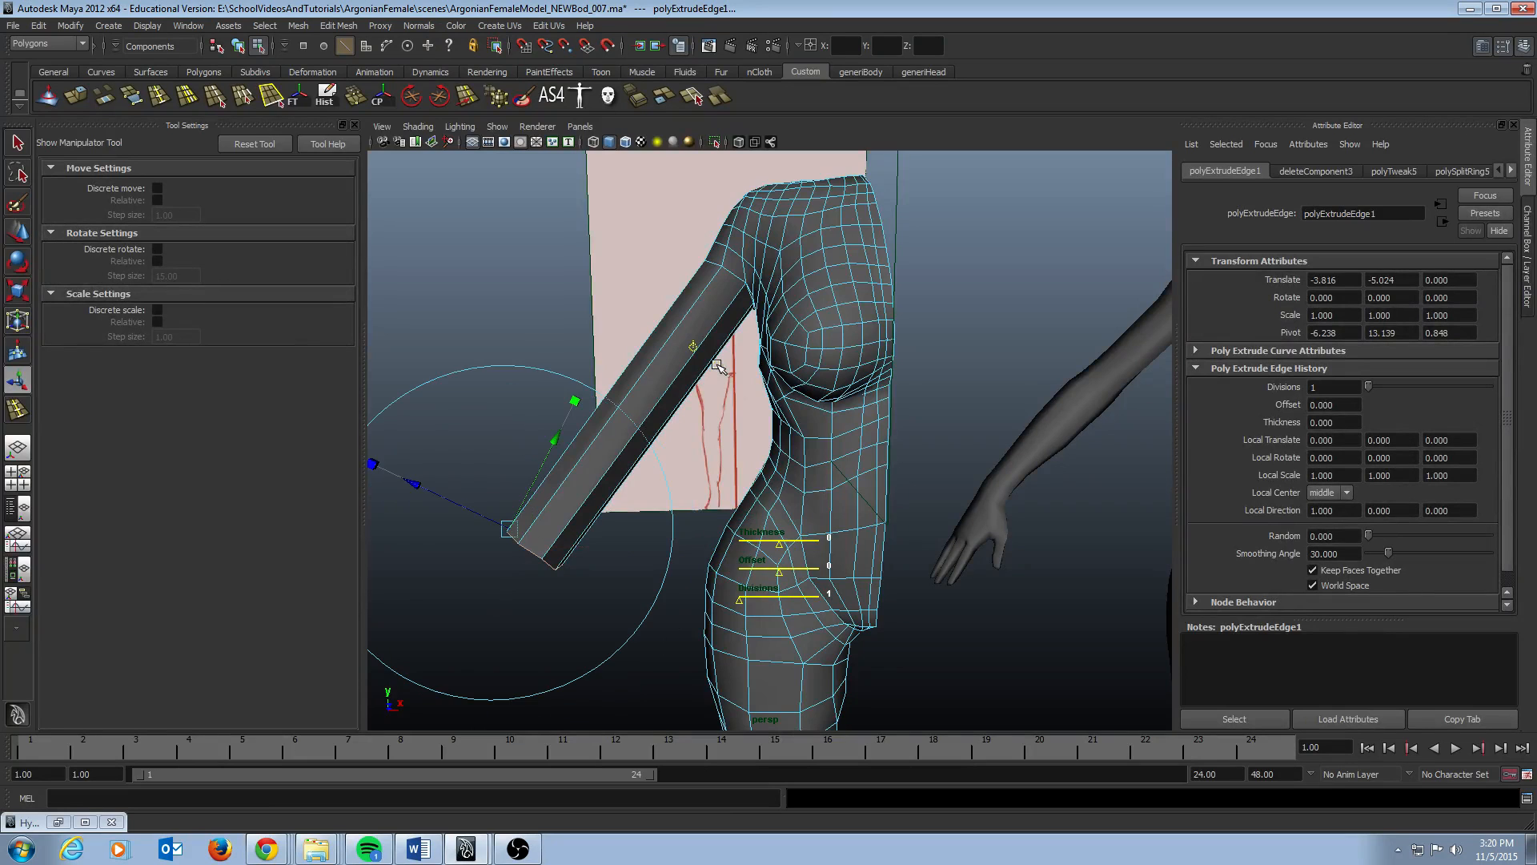
alt+middle_drag(681, 429, 751, 358)
click(745, 305)
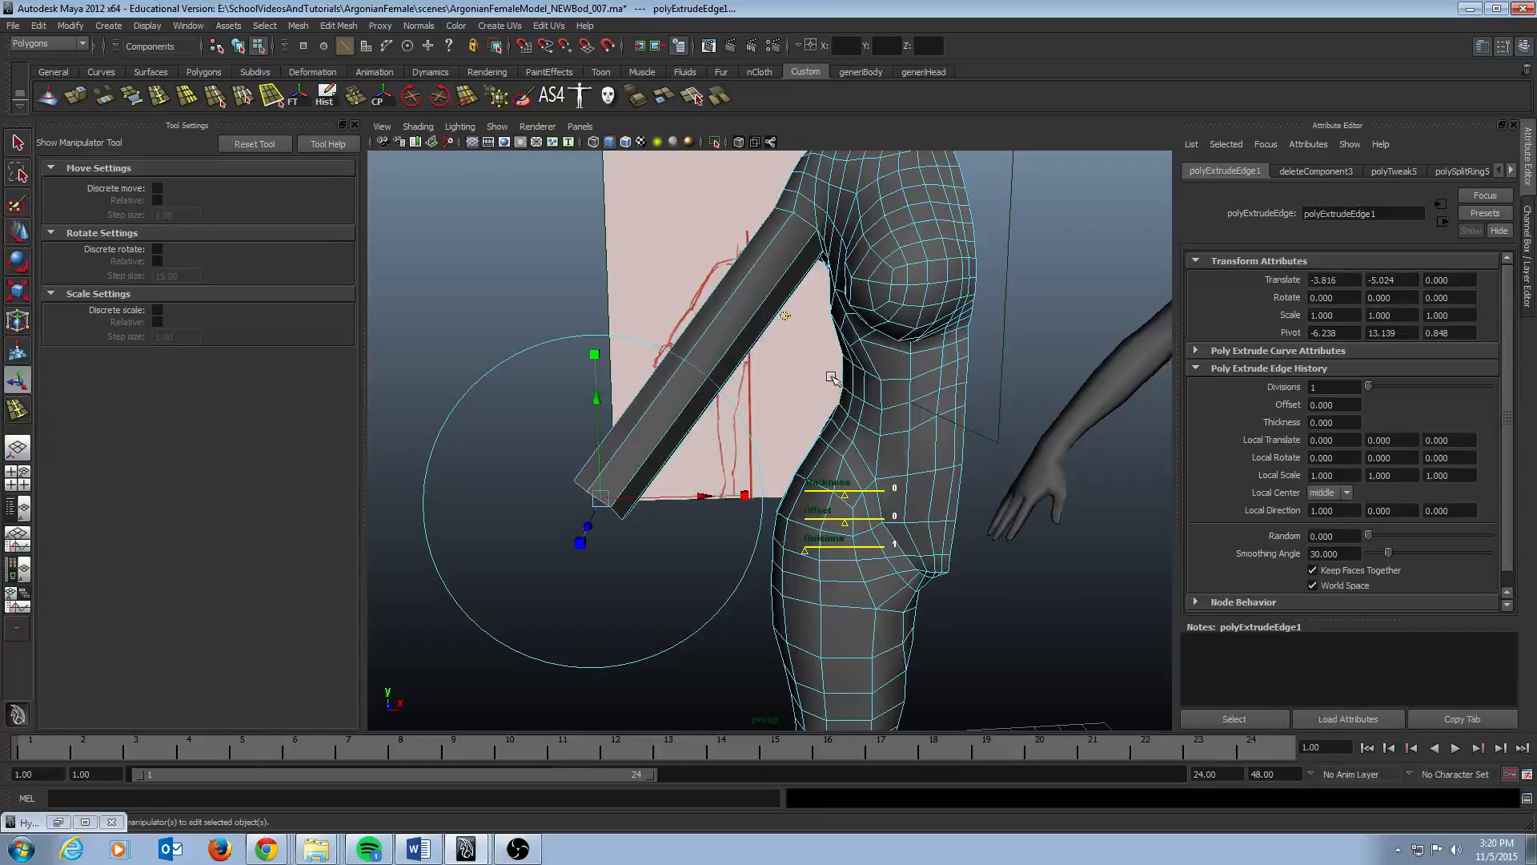
alt+middle_drag(783, 315, 747, 356)
alt+drag(746, 356, 689, 365)
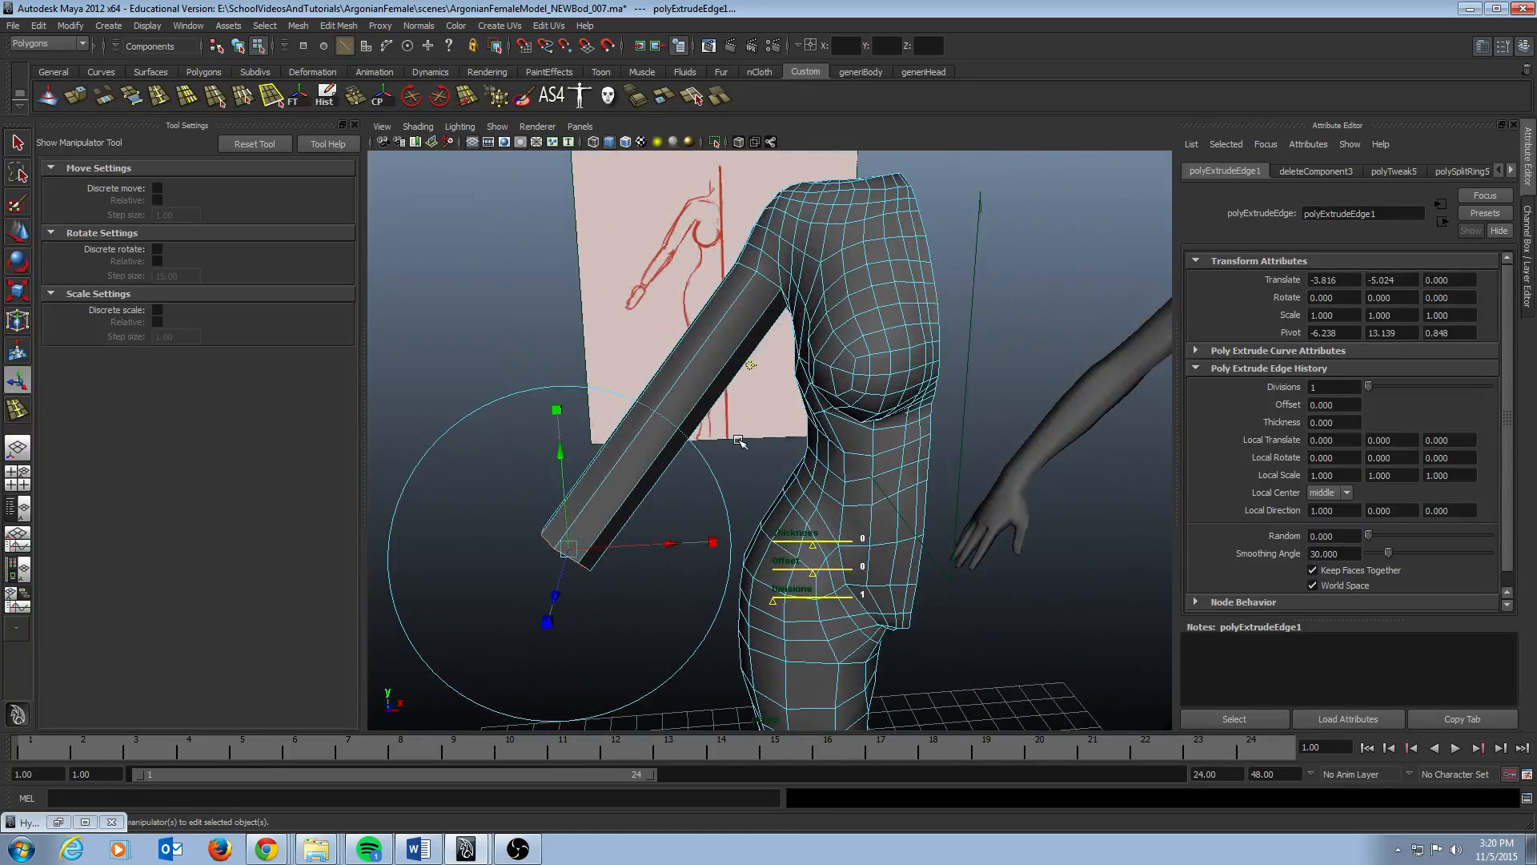
alt+drag(738, 439, 719, 466)
alt+drag(732, 392, 748, 382)
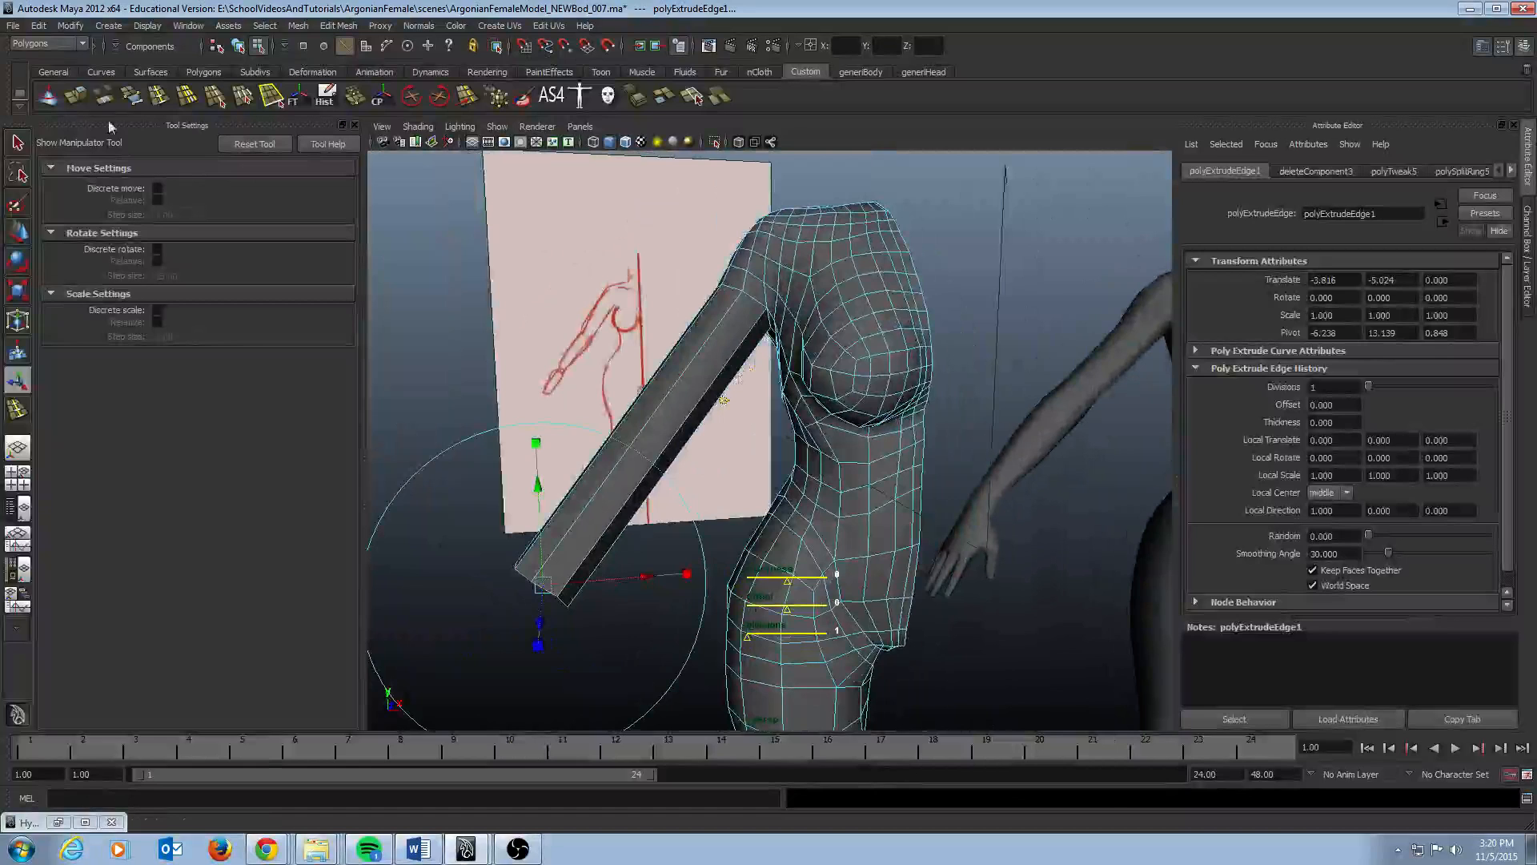
Step: Reopen the scene ArgonianFemaleModel_NEWBod_007.ma without saving the current changes
click(14, 25)
click(49, 64)
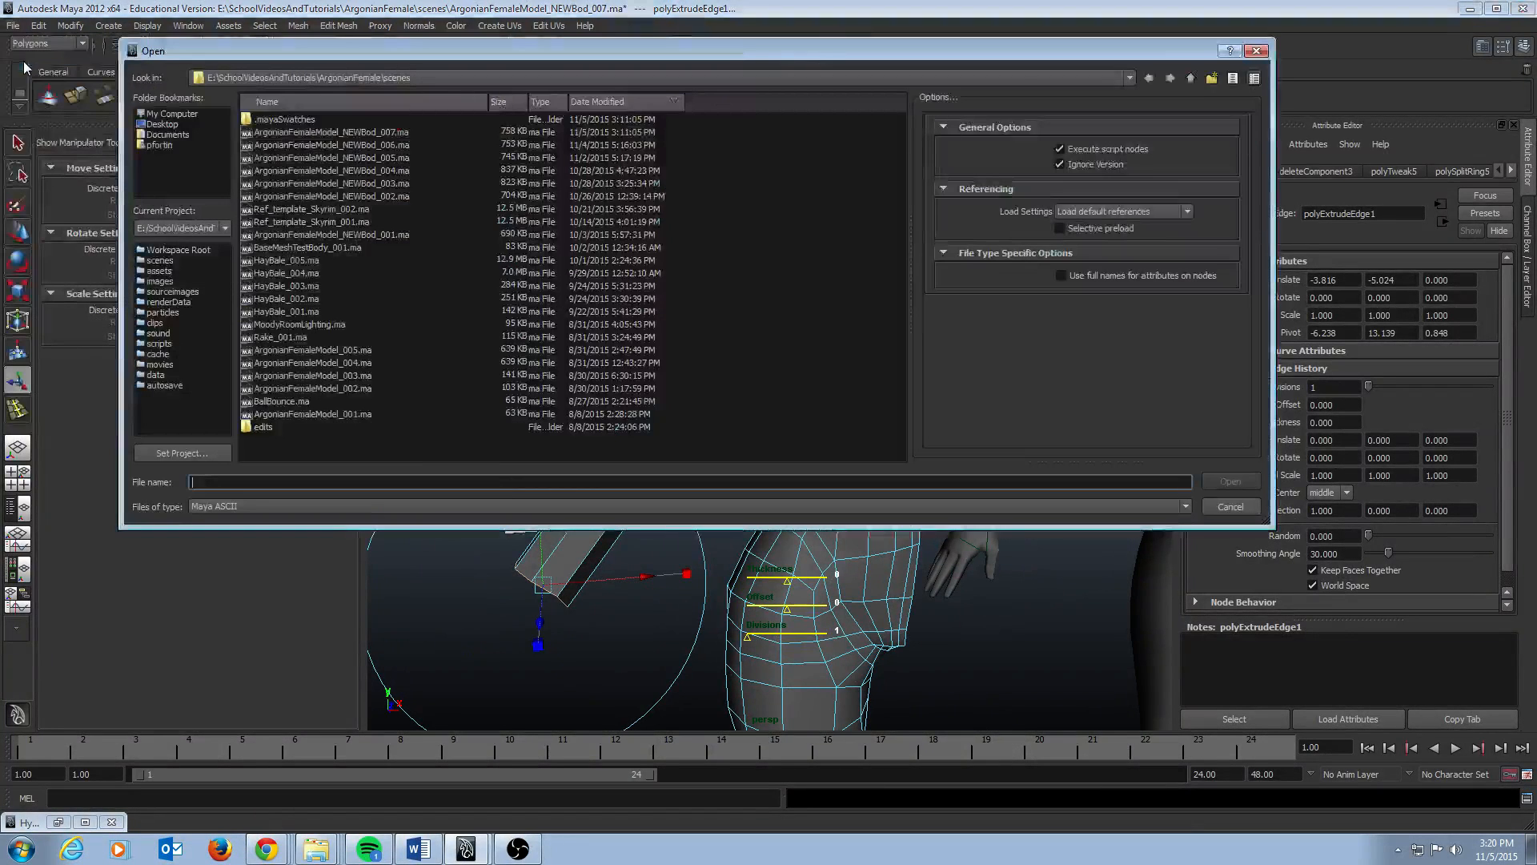
double_click(388, 133)
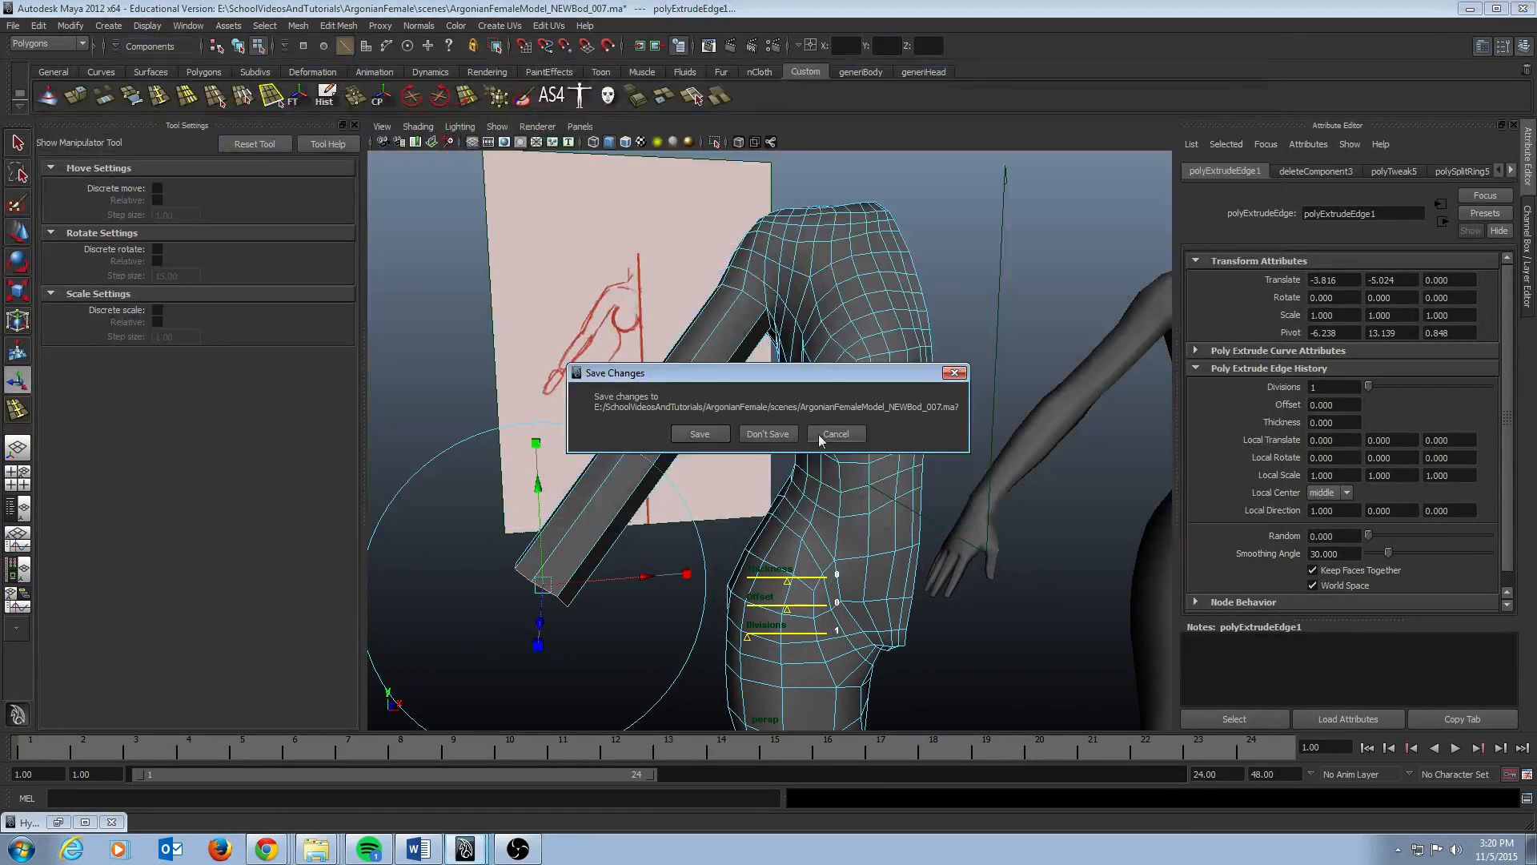
click(781, 435)
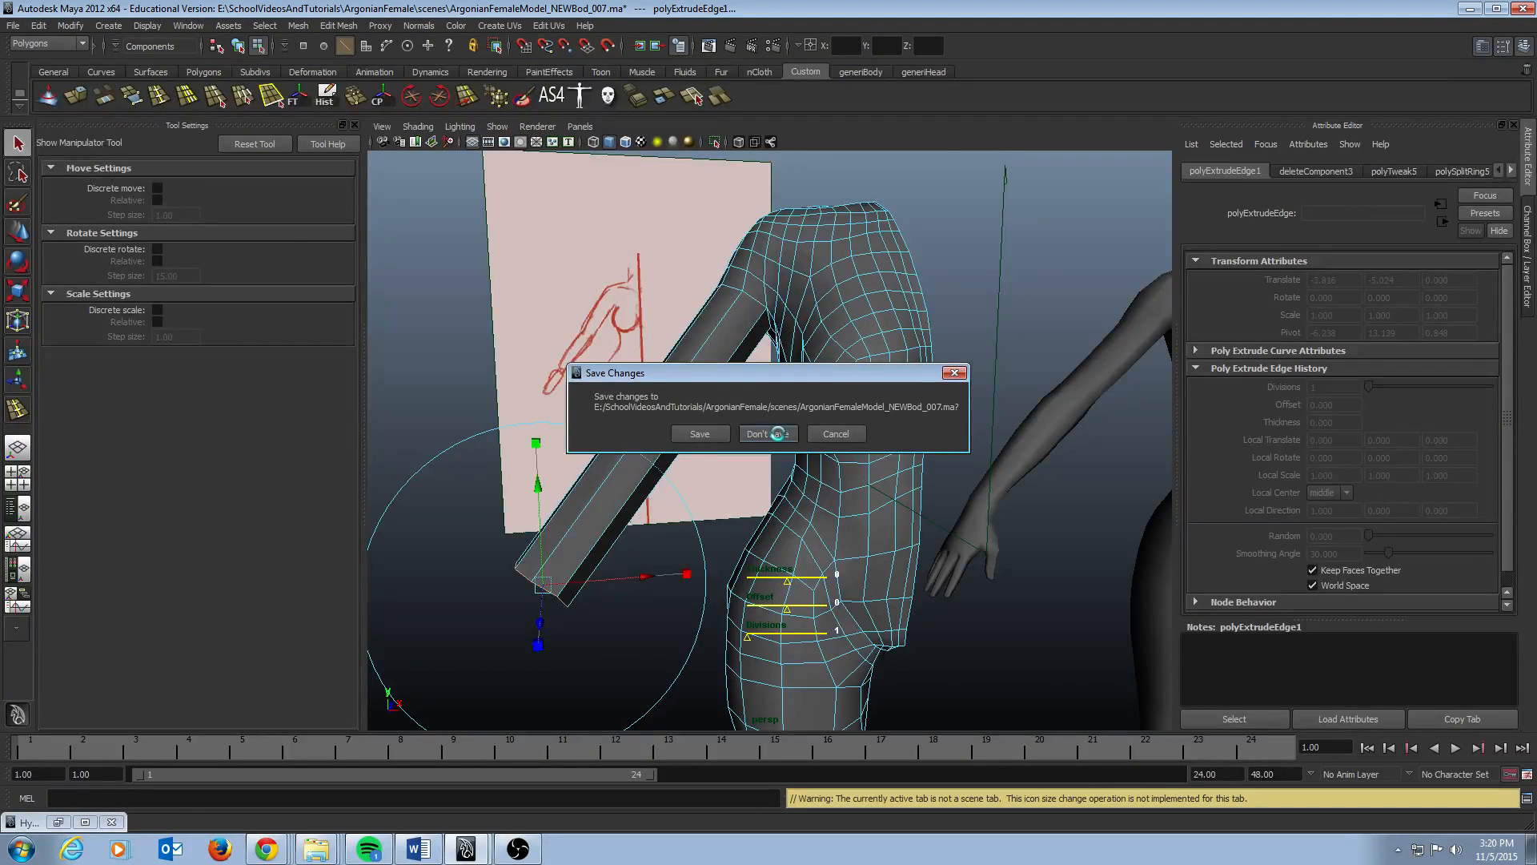
Step: Examine the selected body mesh in shaded front view, comparing its arm with the reference sketch
alt+drag(731, 280, 714, 417)
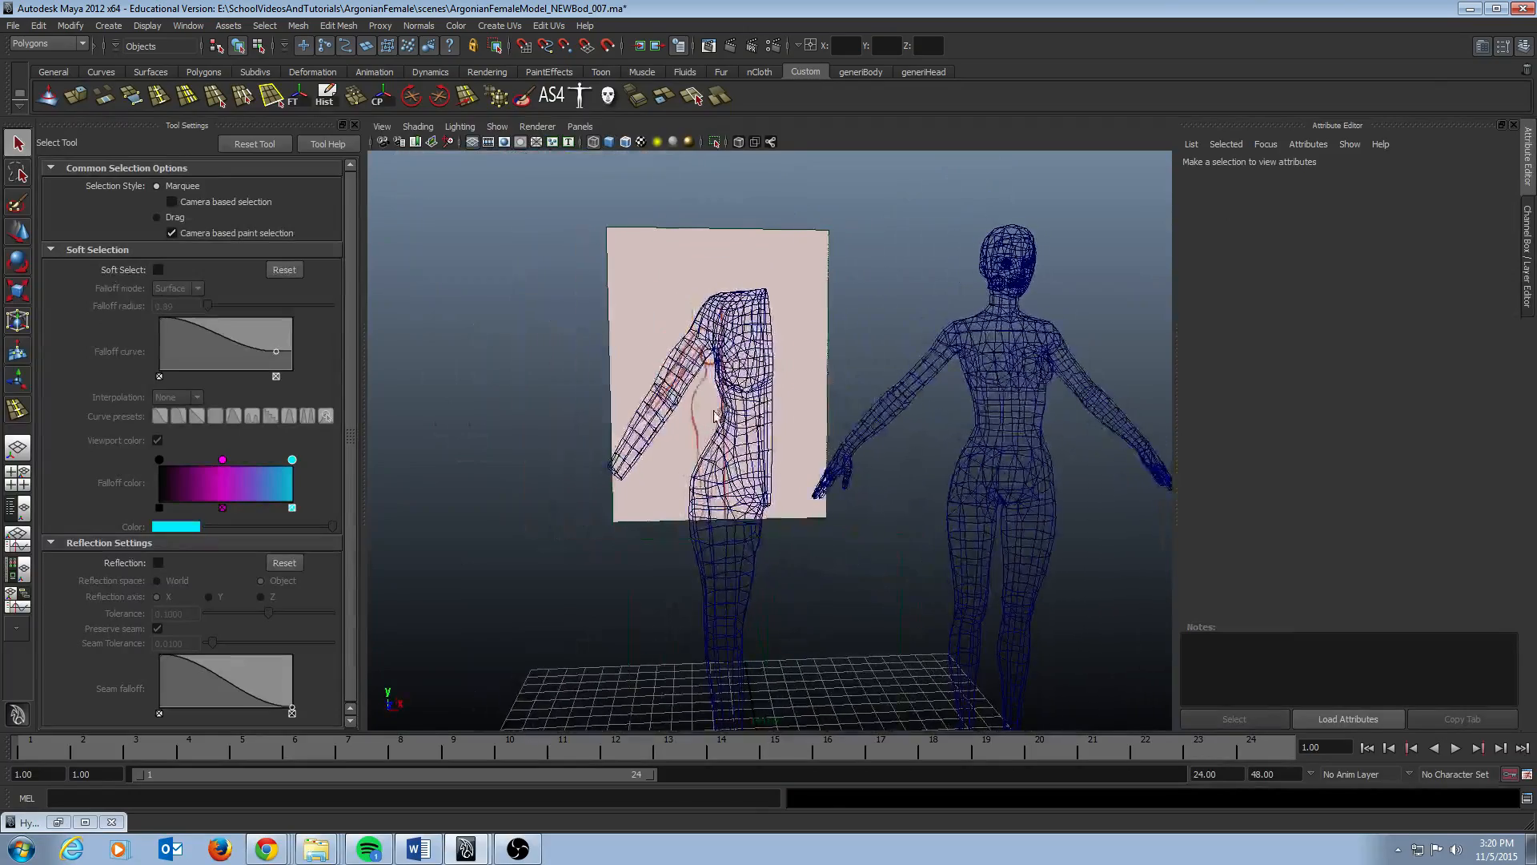
key(space)
key(space)
scroll(669, 324, down, 8)
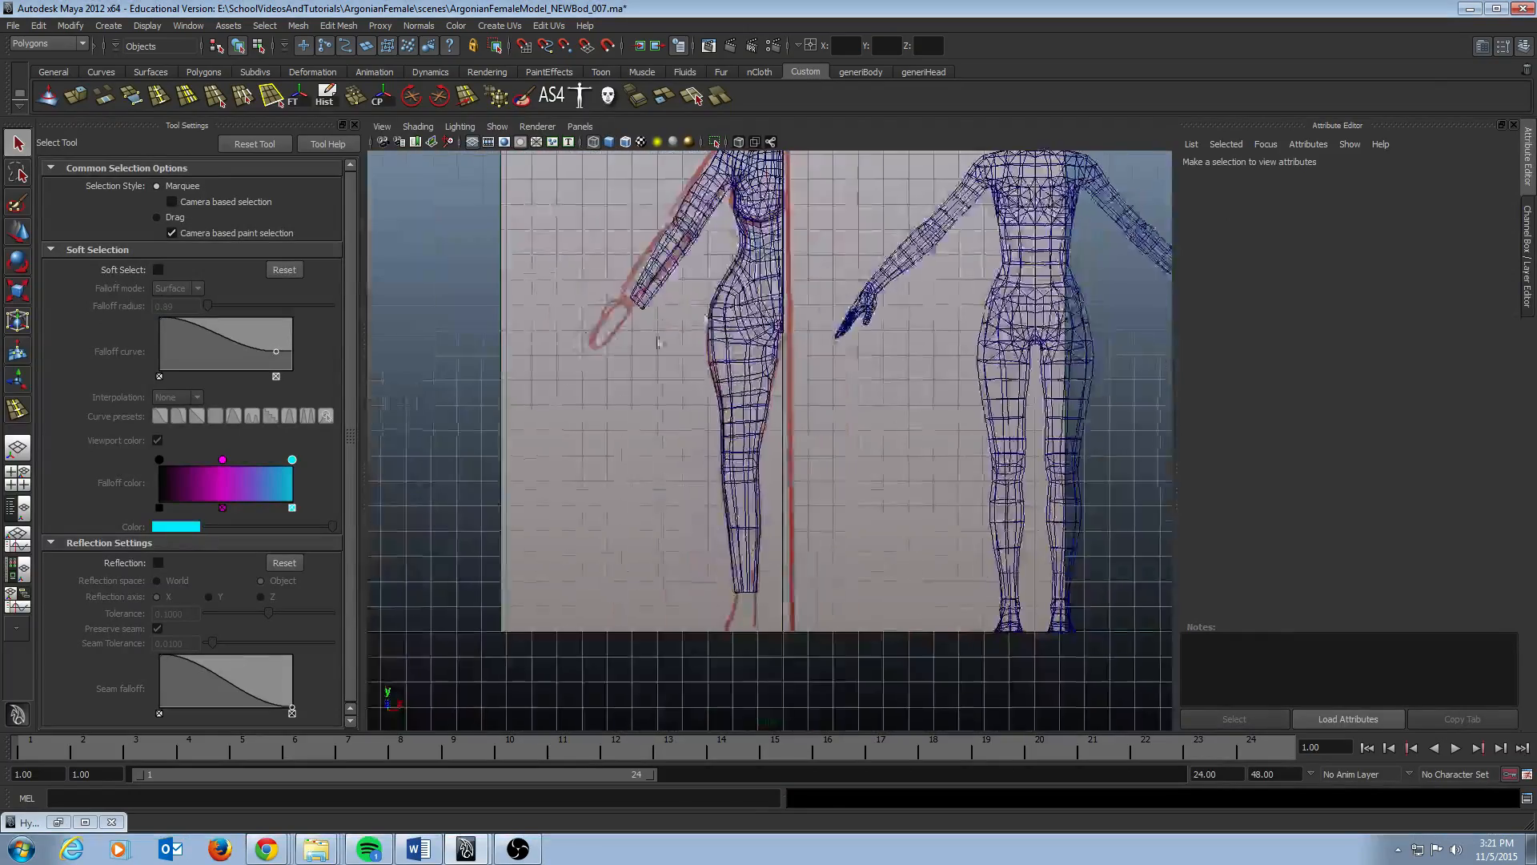
alt+middle_drag(670, 323, 654, 457)
scroll(672, 344, up, 3)
alt+middle_drag(690, 224, 730, 249)
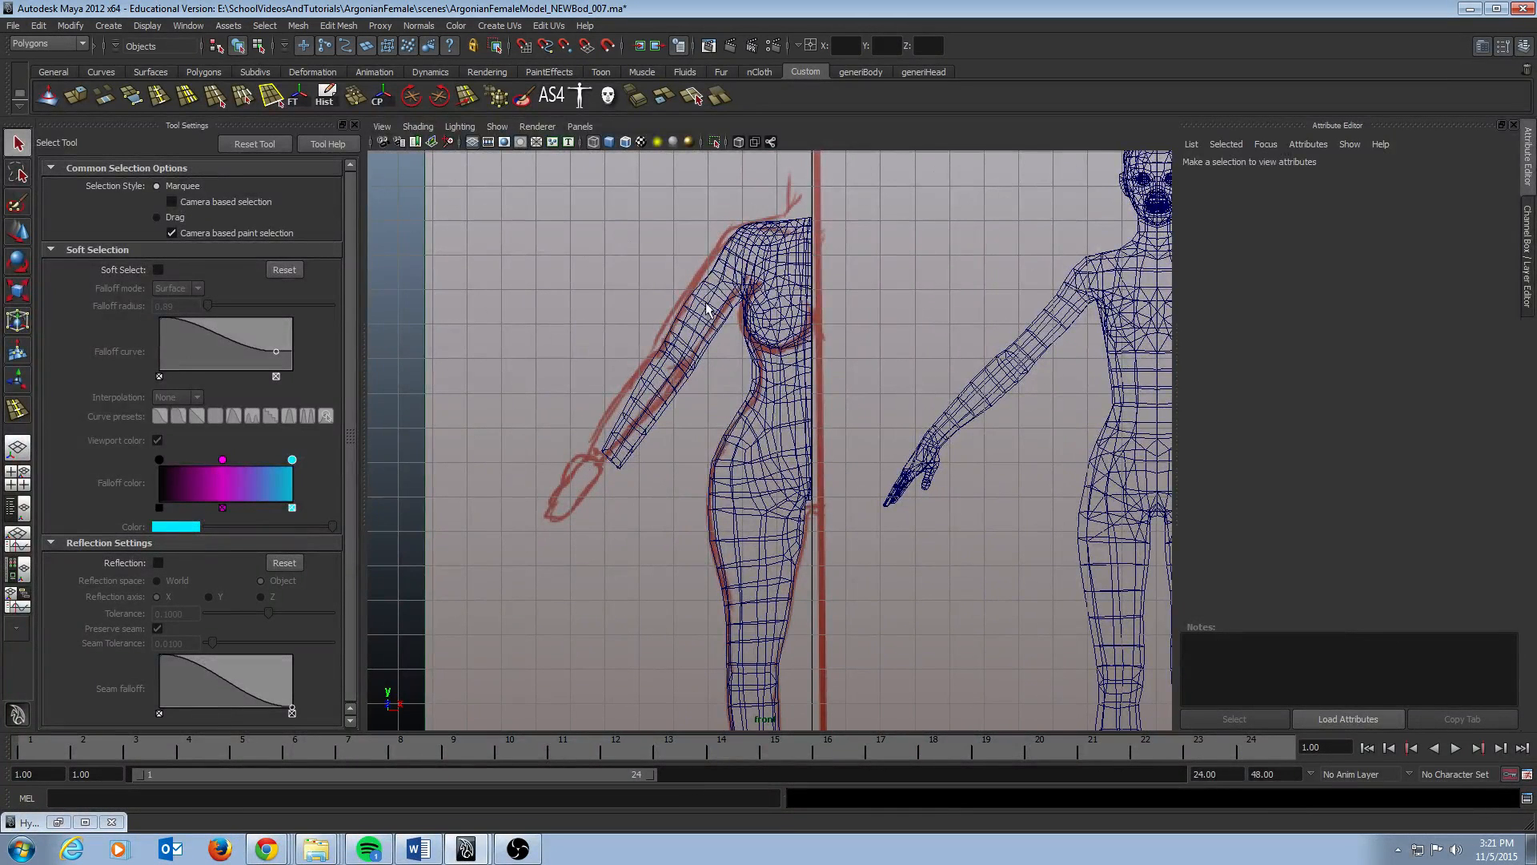
alt+middle_drag(676, 361, 682, 406)
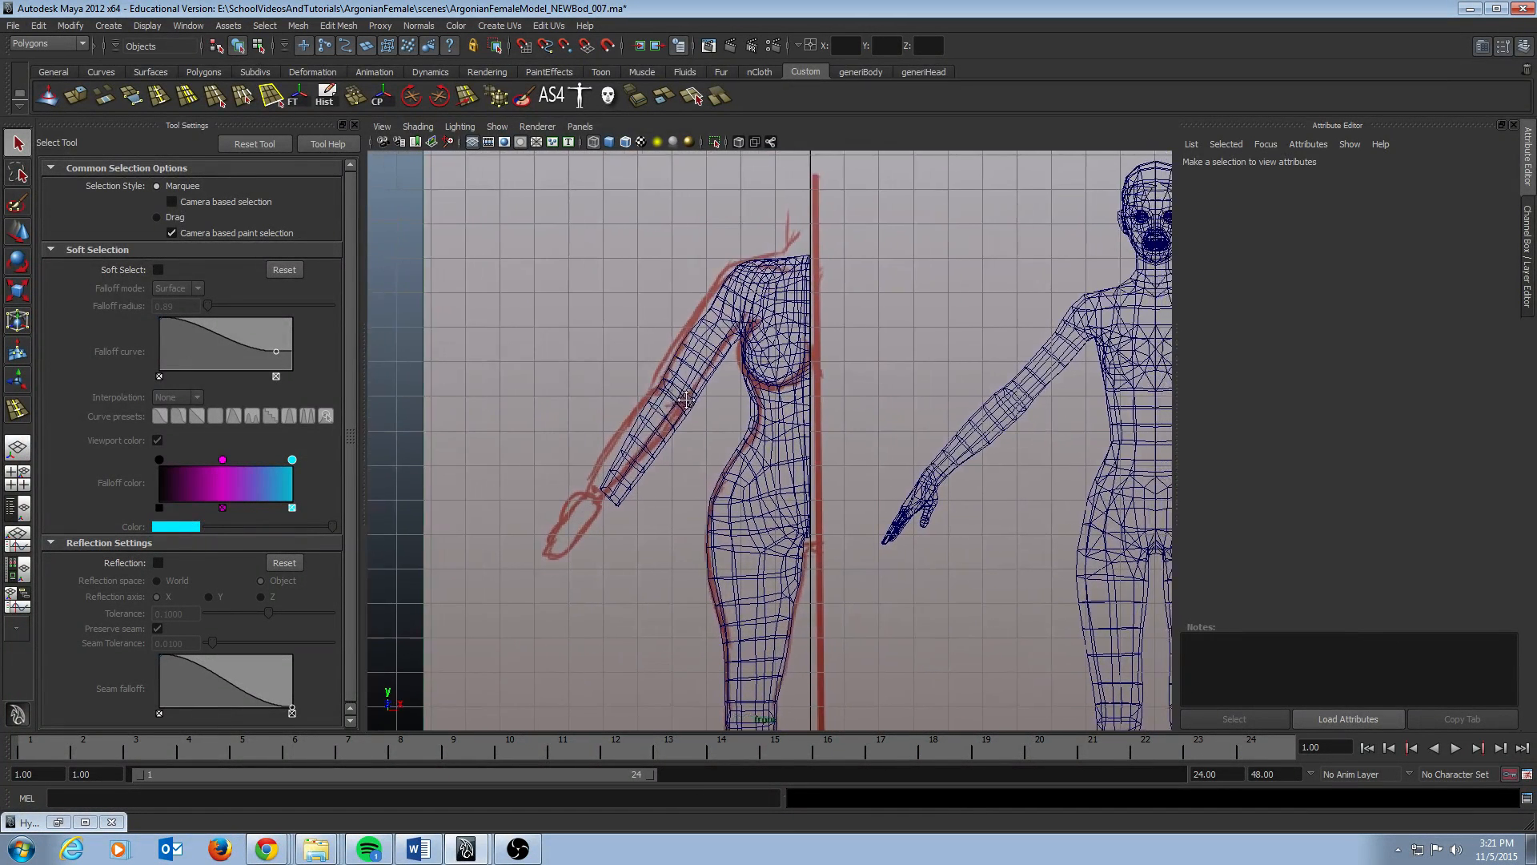
key(5)
scroll(507, 386, up, 3)
click(714, 330)
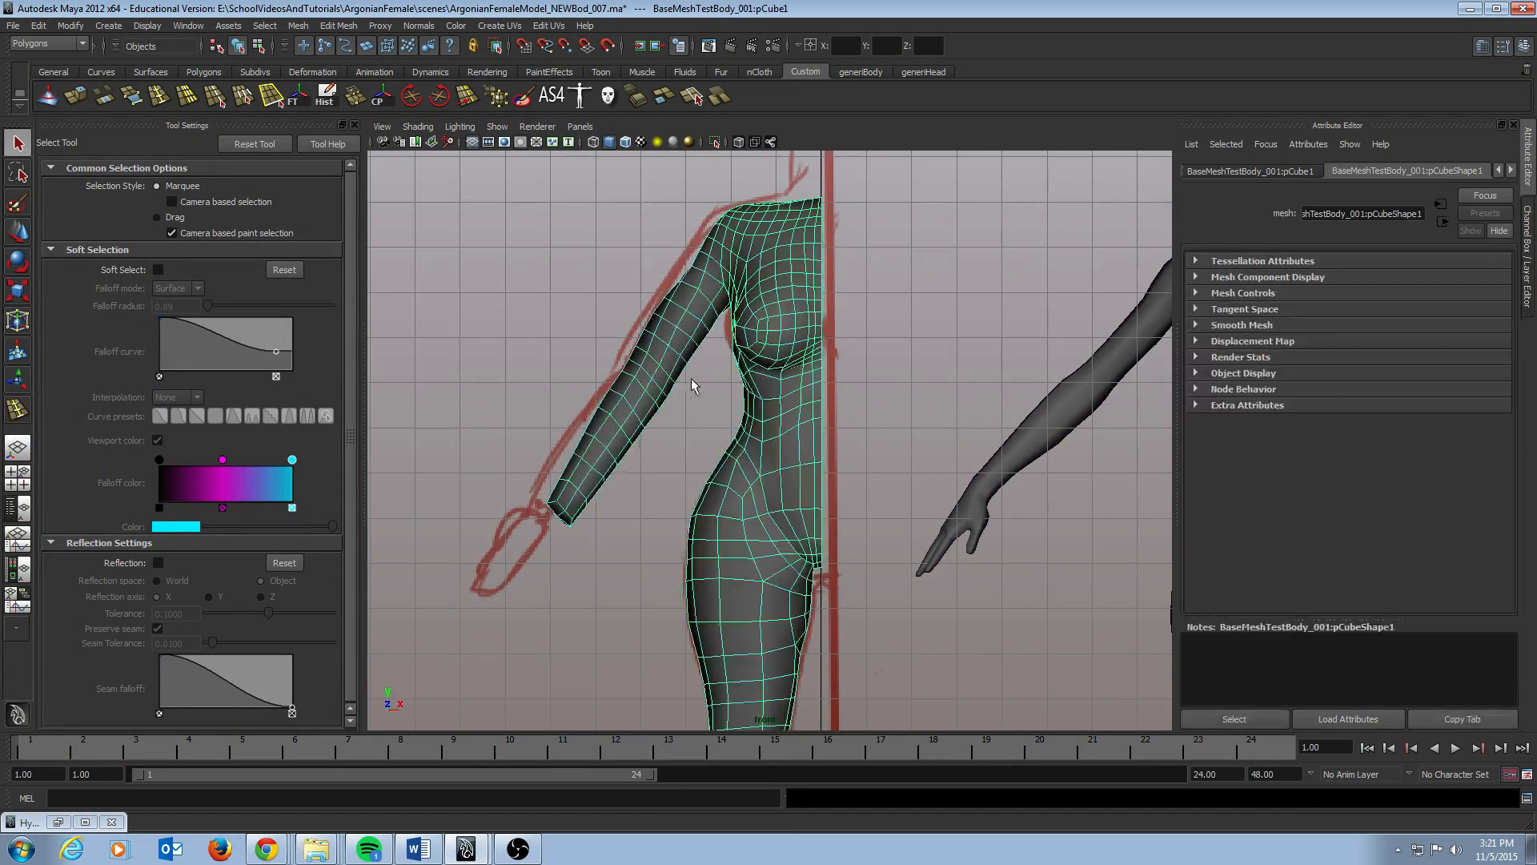
scroll(711, 304, up, 3)
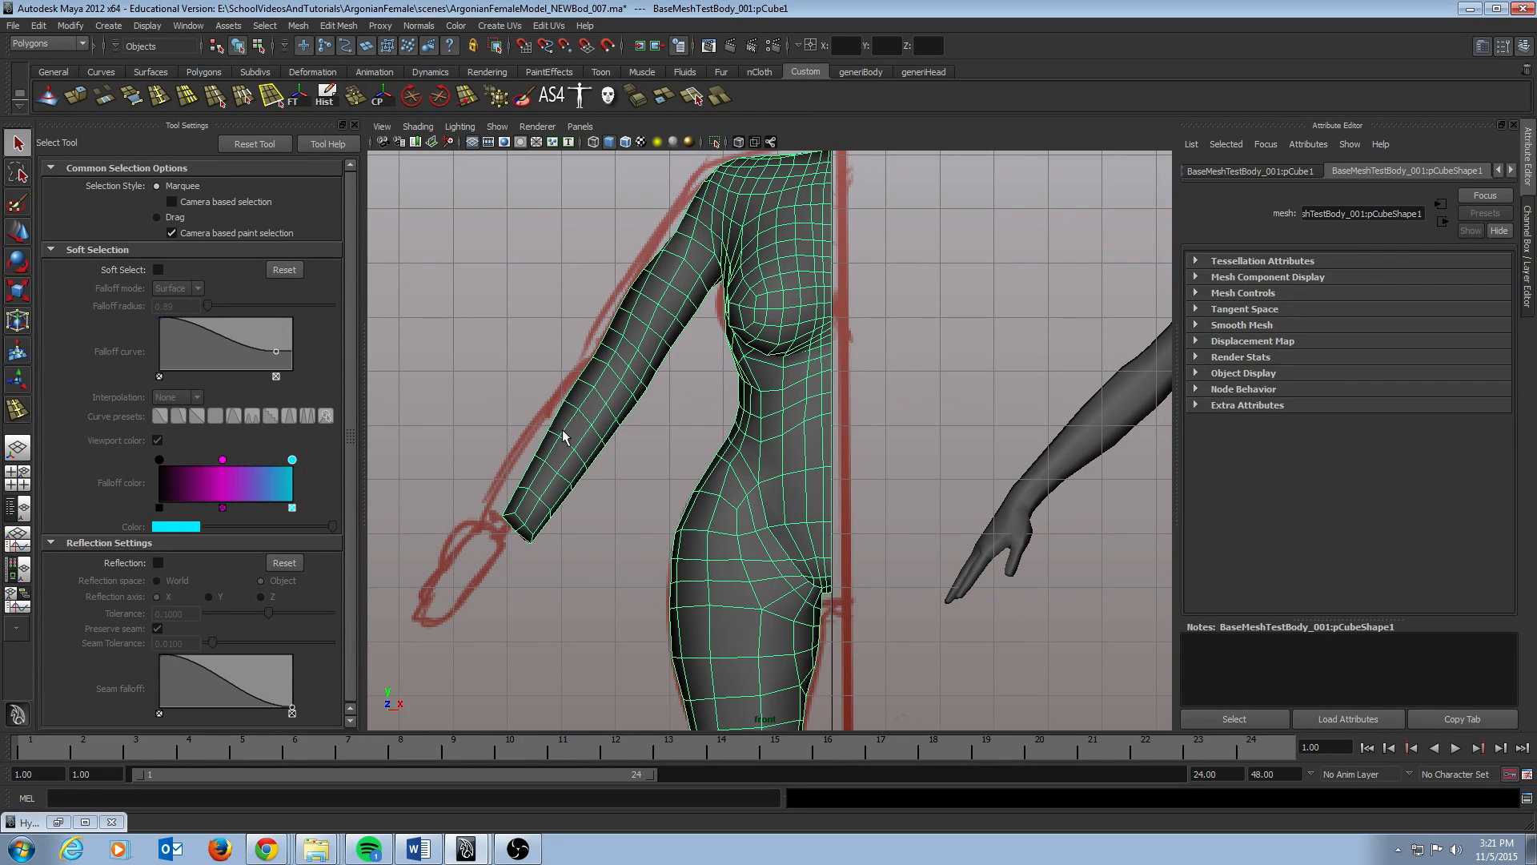
alt+middle_drag(815, 279, 788, 286)
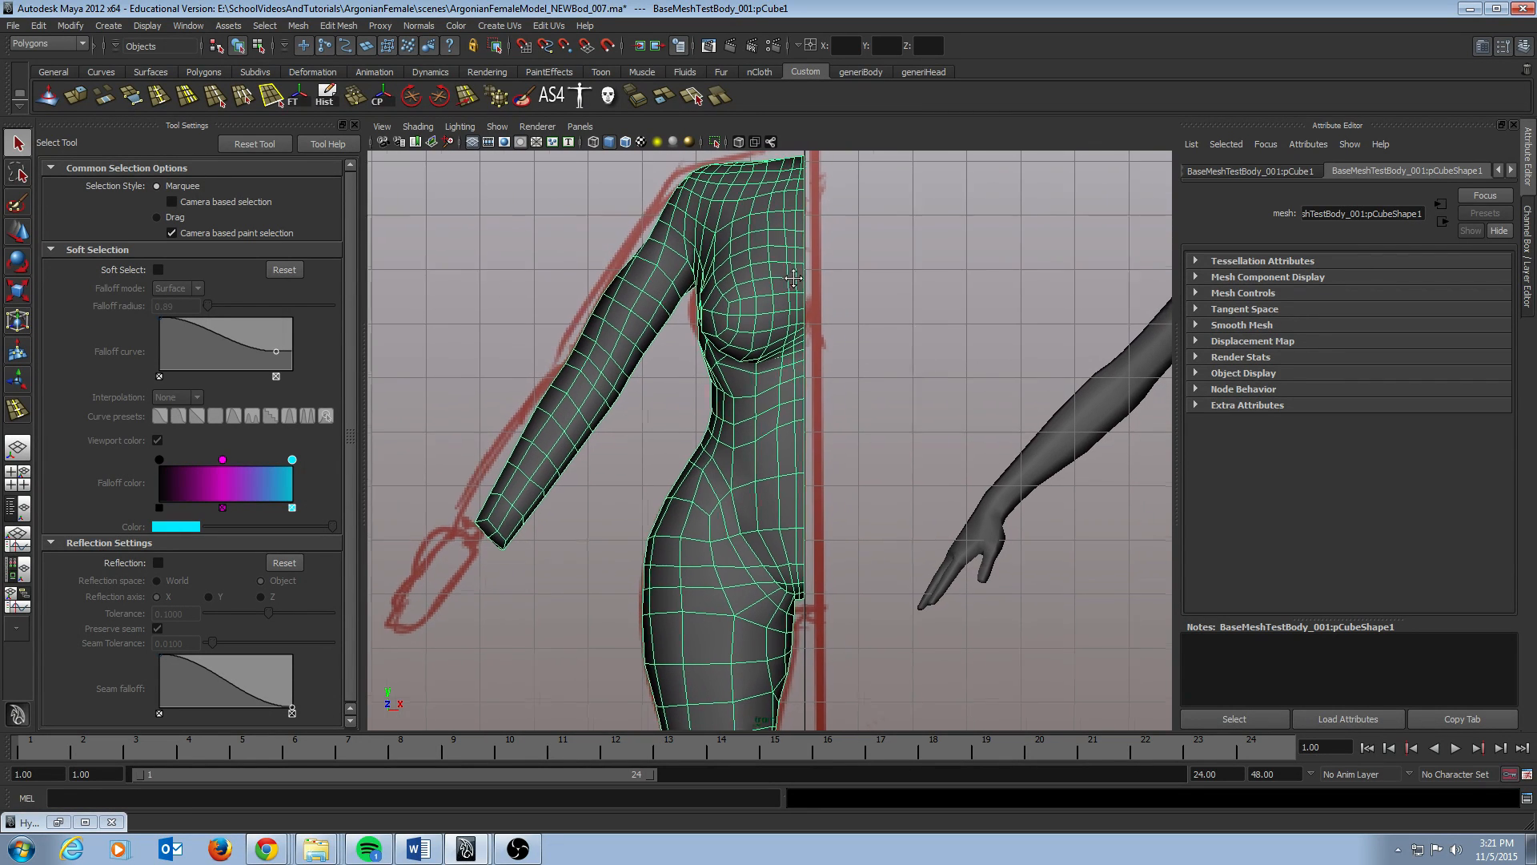